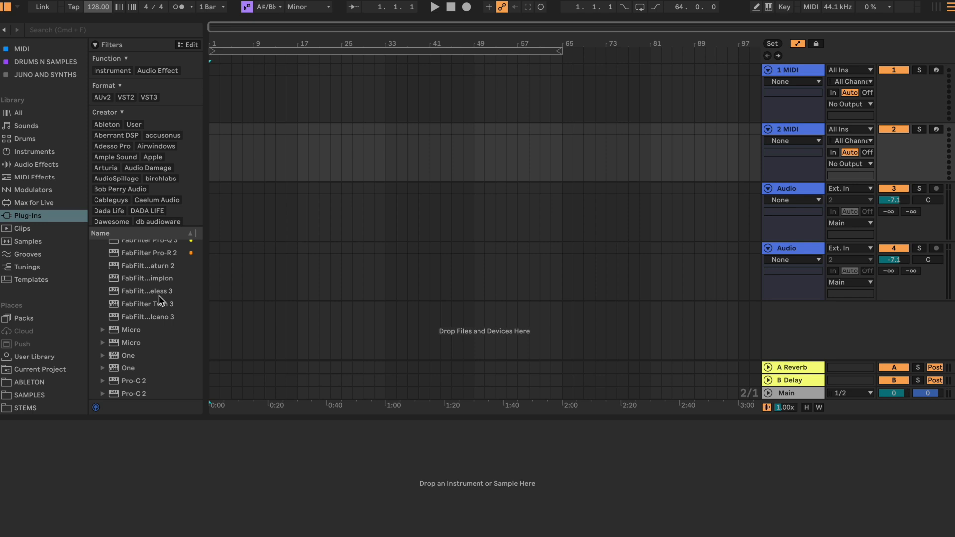
# Load FabFilter Twin 3 onto the first MIDI track and select its Clean preset.
pyautogui.moveTo(144, 306); pyautogui.dragTo(184, 256)
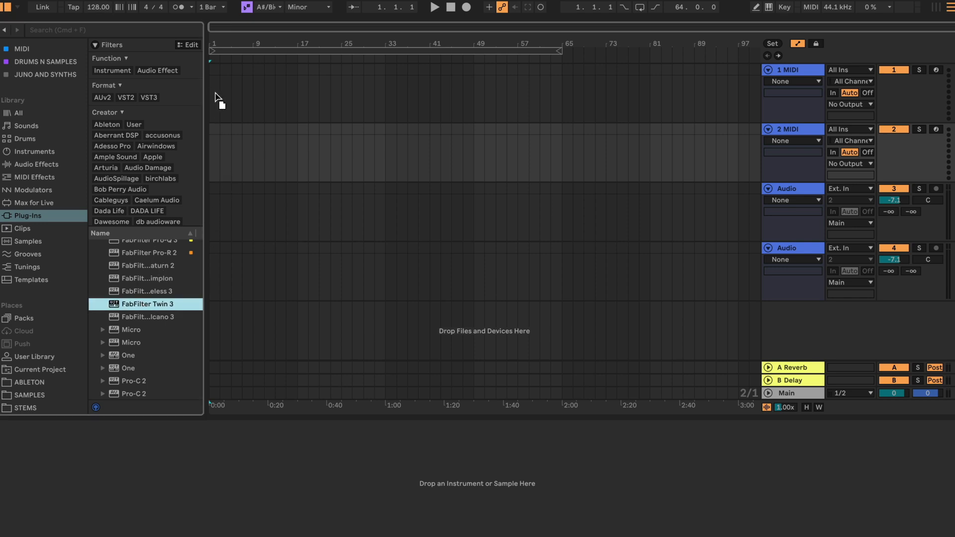
pyautogui.moveTo(215, 93); pyautogui.dragTo(217, 95)
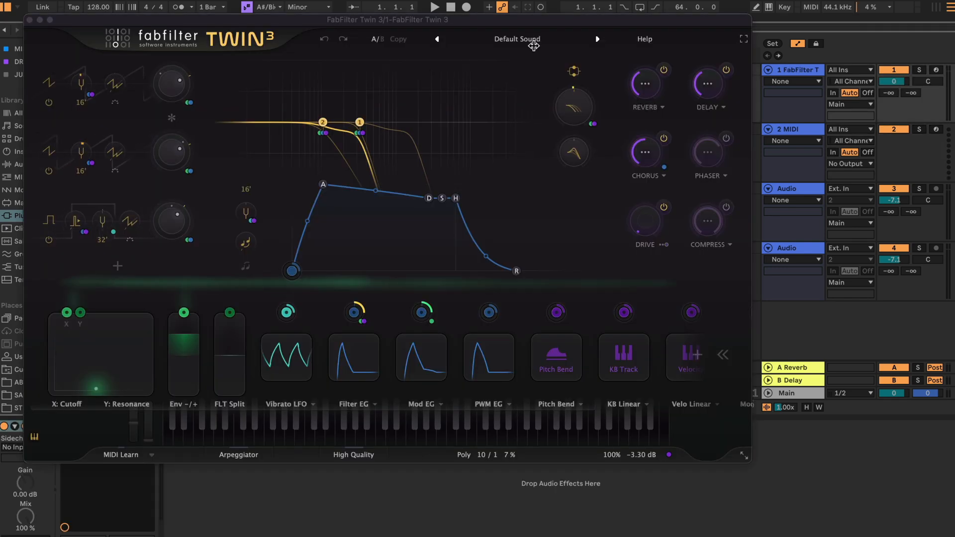
pyautogui.click(516, 40)
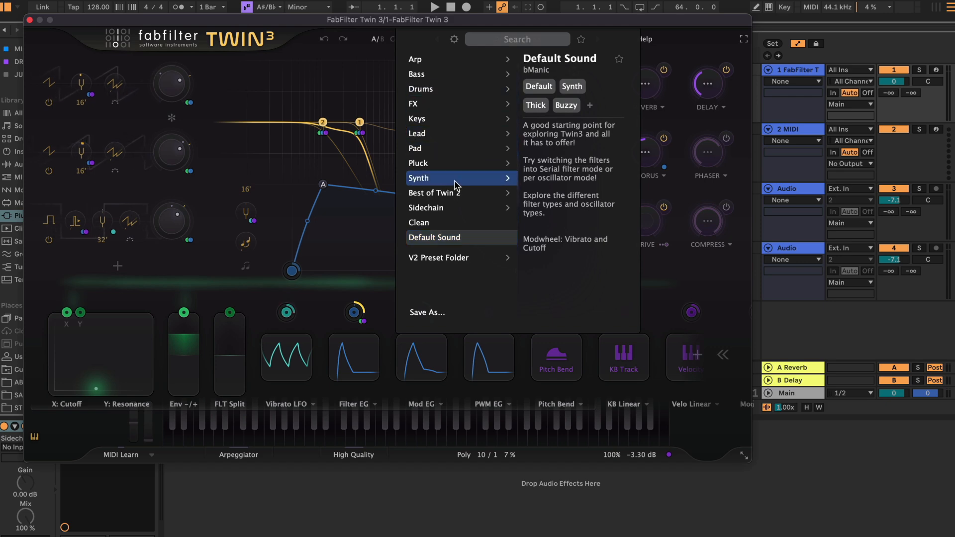
pyautogui.click(430, 225)
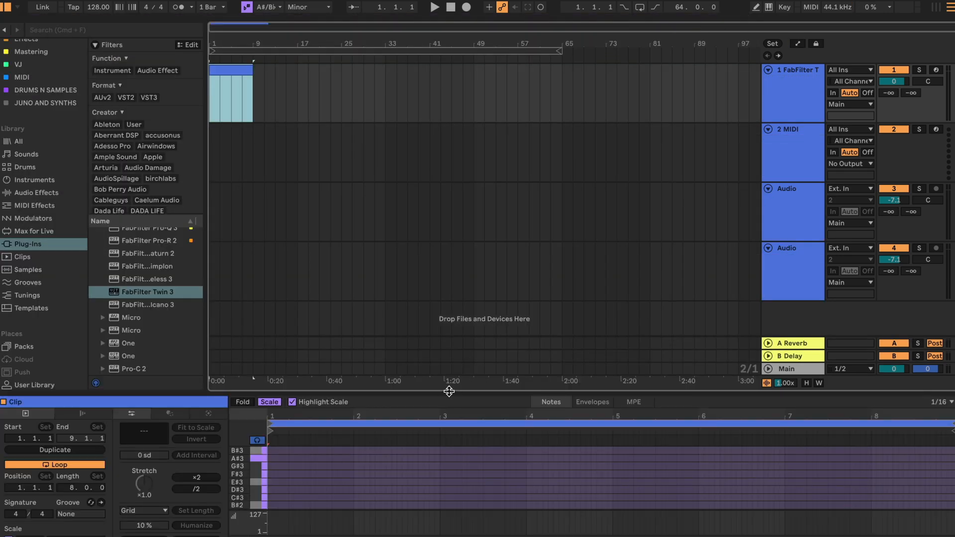
# Set the MIDI clip's scale to E Dorian and generate two chords with the Stacks generator.
pyautogui.moveTo(449, 391); pyautogui.dragTo(457, 213)
pyautogui.click(67, 361)
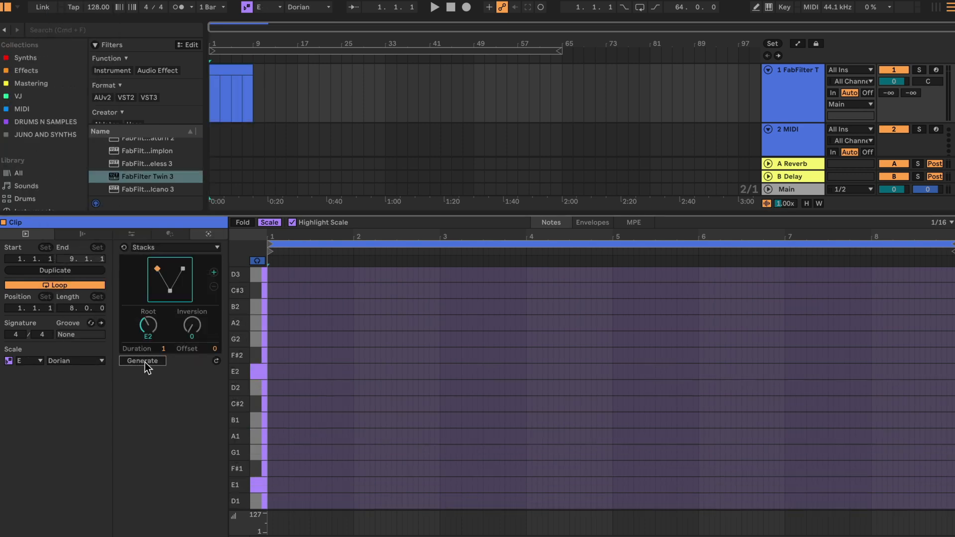
pyautogui.click(144, 361)
pyautogui.click(214, 273)
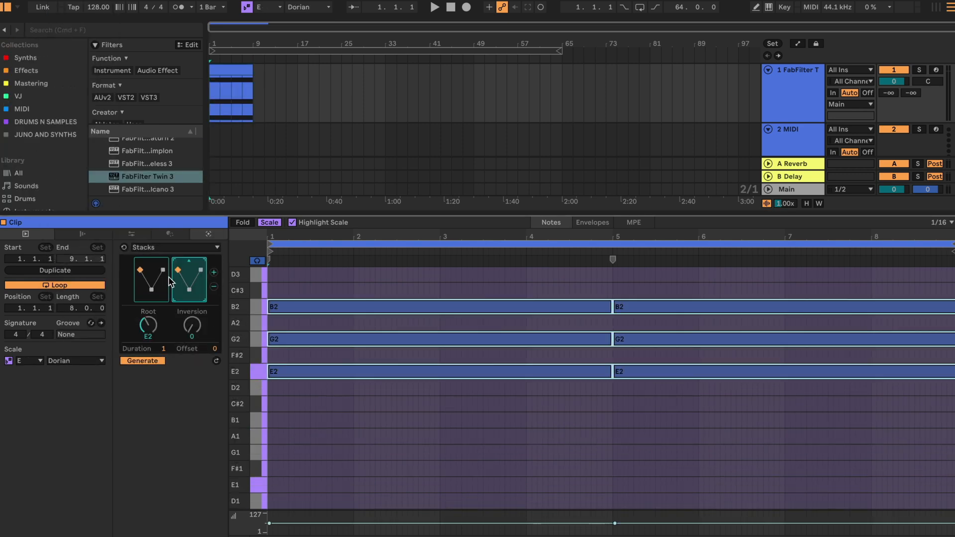
# Change the first generated chord's shape so it consists of E2, B2, D3 and F#3.
pyautogui.click(152, 261)
pyautogui.click(152, 260)
pyautogui.click(152, 261)
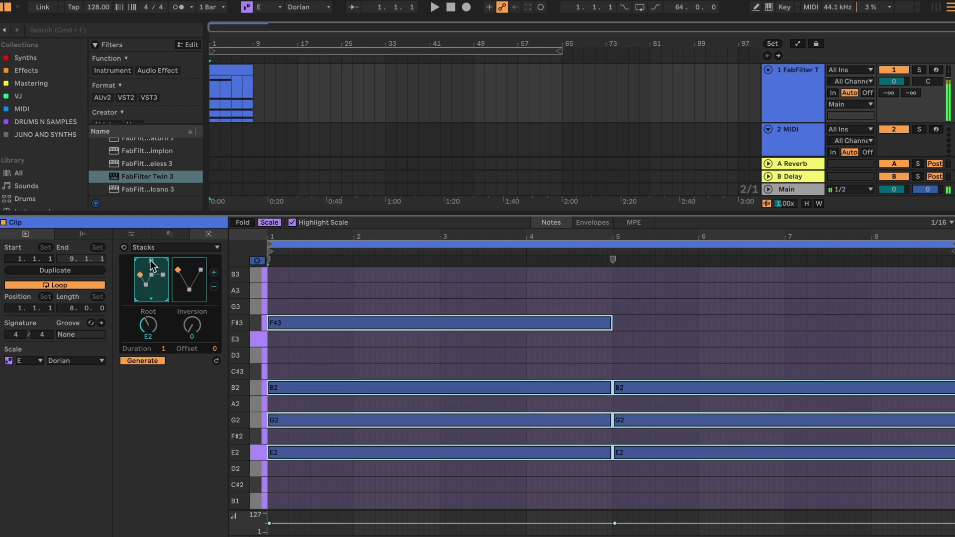
pyautogui.click(151, 260)
pyautogui.click(150, 260)
pyautogui.click(151, 261)
pyautogui.click(150, 260)
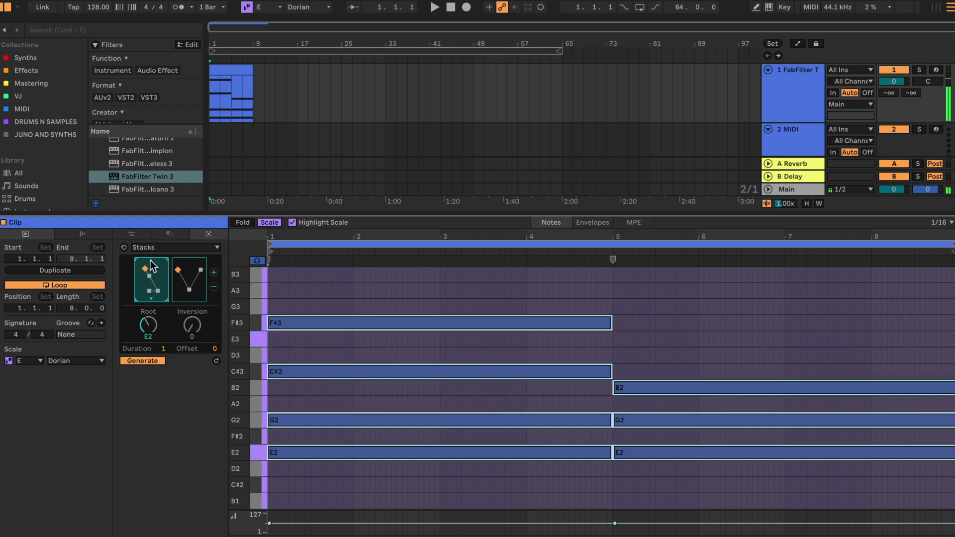
pyautogui.click(150, 260)
pyautogui.click(150, 261)
pyautogui.click(150, 261)
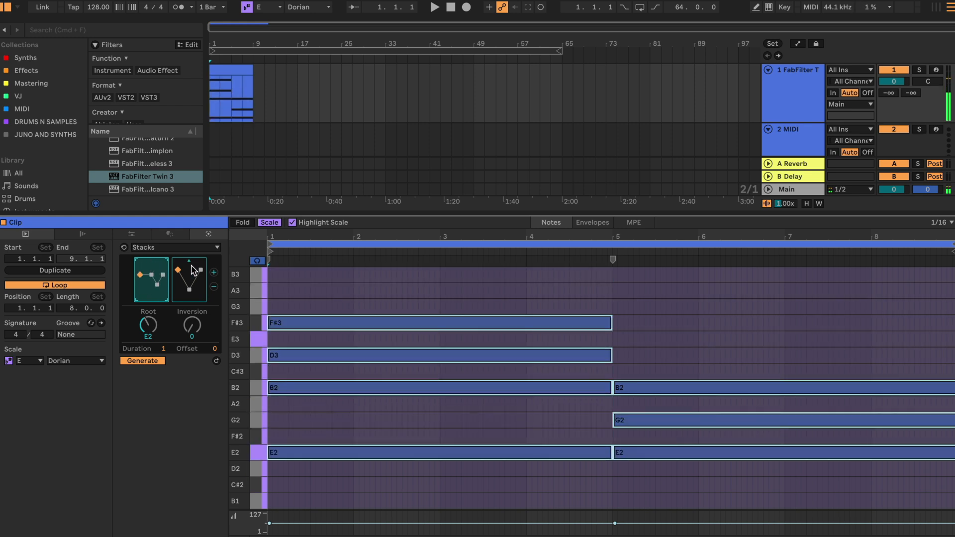
# Change the second generated chord's shape so it consists of E2, F#2, D3 and G3.
pyautogui.click(195, 292)
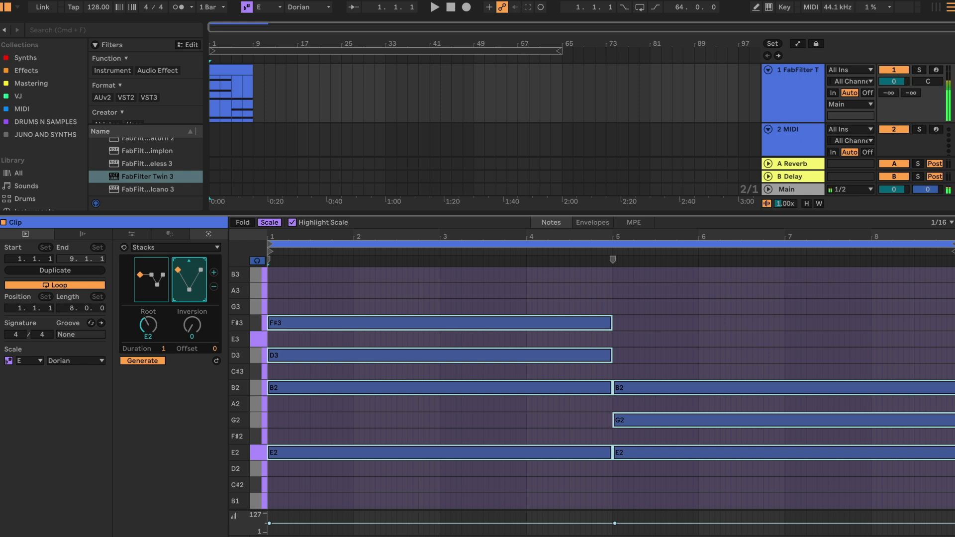
pyautogui.click(190, 264)
pyautogui.click(190, 264)
pyautogui.click(190, 265)
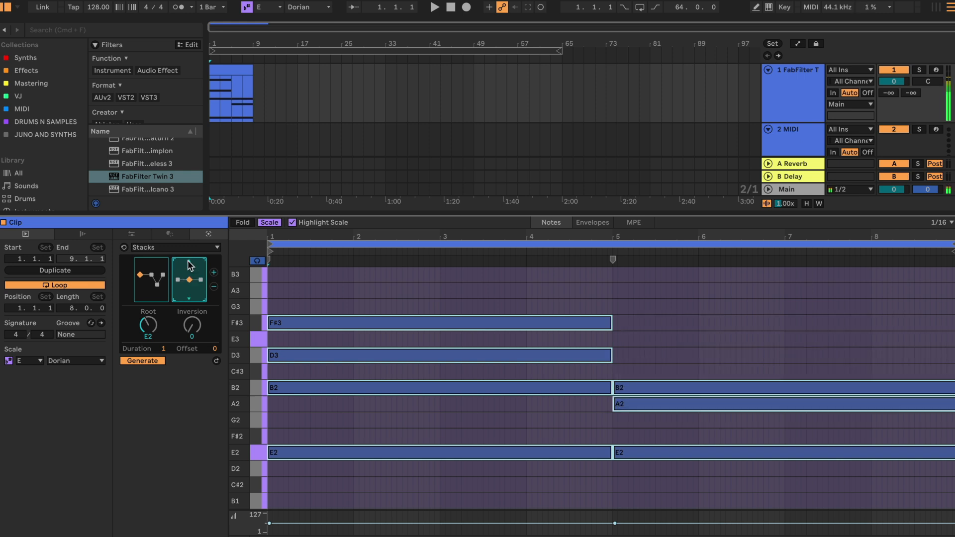
pyautogui.click(190, 264)
pyautogui.click(190, 264)
pyautogui.click(190, 265)
pyautogui.click(190, 265)
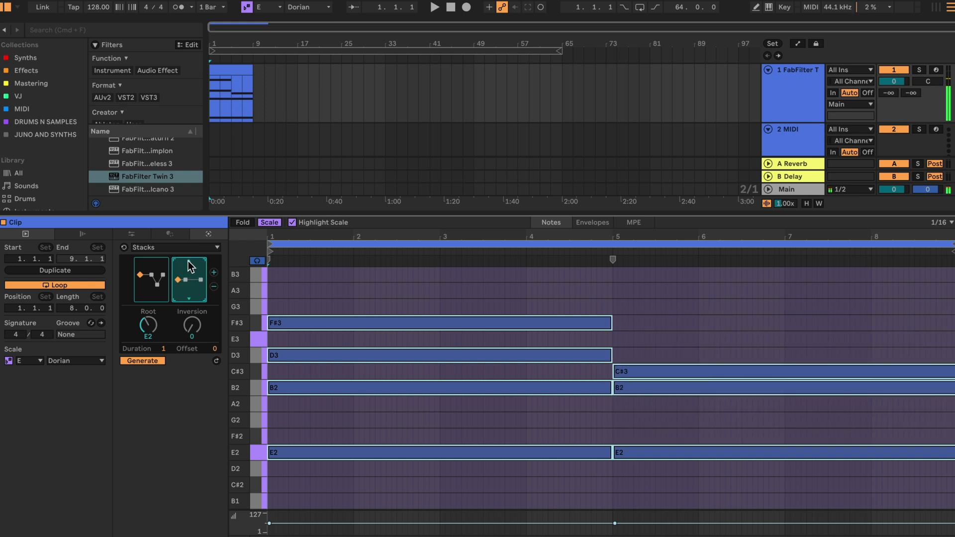
pyautogui.click(190, 265)
pyautogui.click(190, 265)
pyautogui.click(190, 265)
pyautogui.click(190, 264)
pyautogui.click(190, 264)
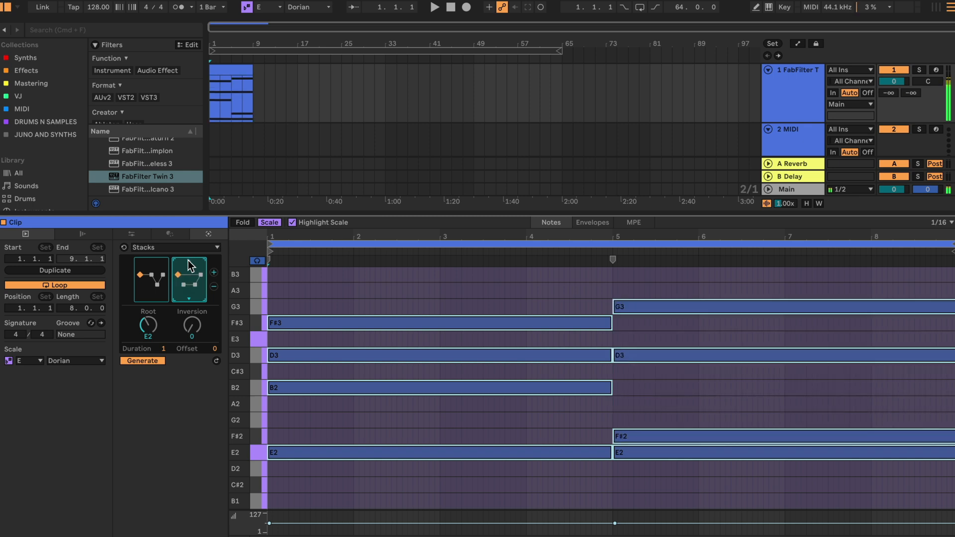
# Select all notes of the second chord and transpose them up by two steps.
pyautogui.moveTo(658, 484); pyautogui.dragTo(656, 283)
pyautogui.press('Up')
pyautogui.press('Up')
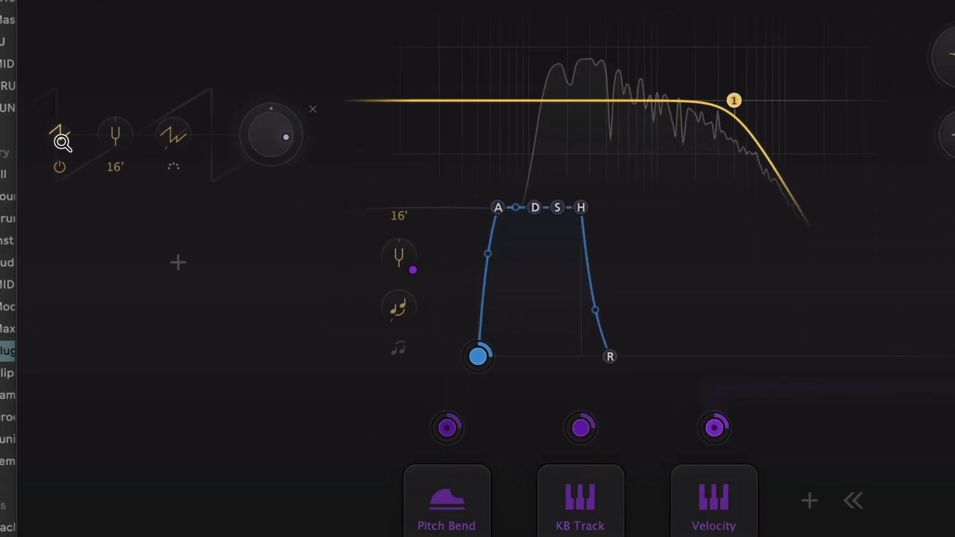
# Configure Twin 3's first oscillator as a sine wave at +2 octaves with a level of -12 dB.
pyautogui.click(53, 150)
pyautogui.click(121, 425)
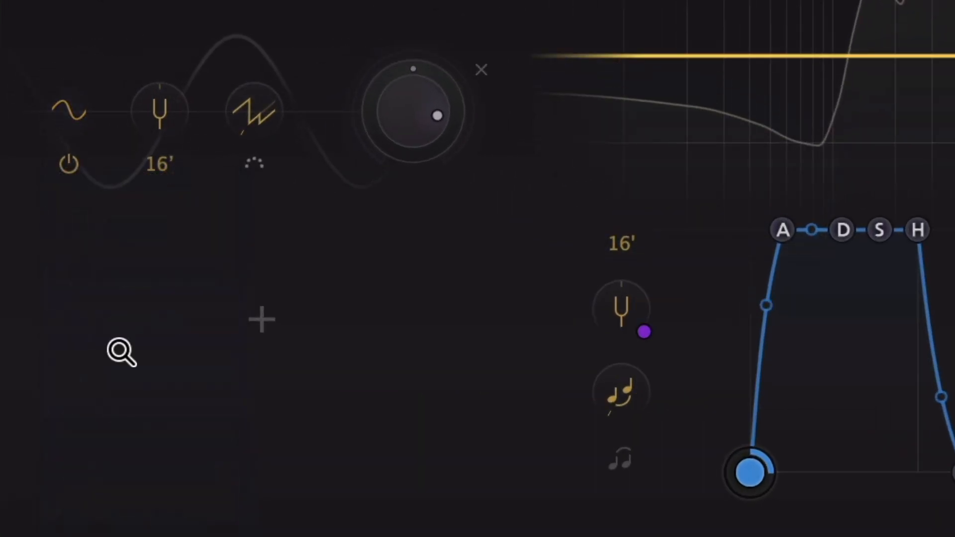
pyautogui.click(156, 169)
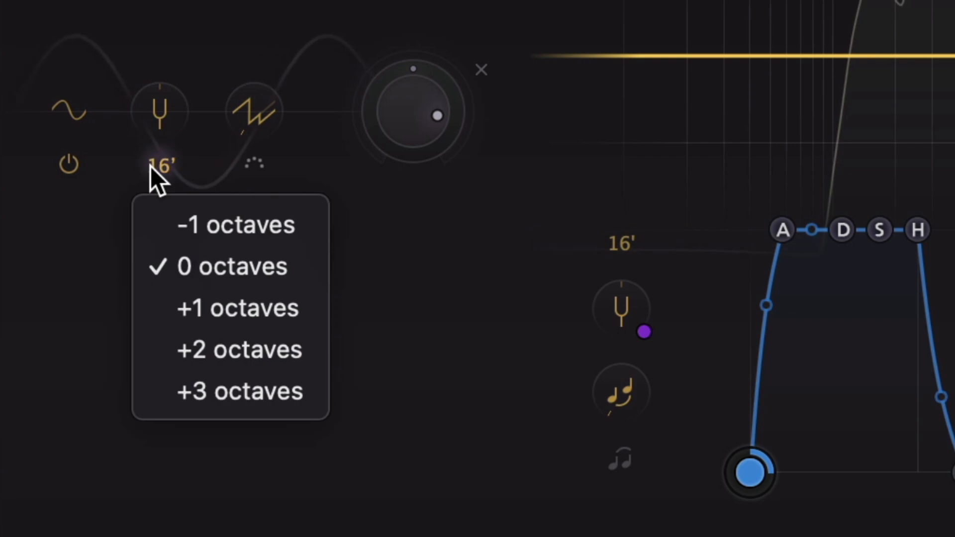
pyautogui.click(208, 354)
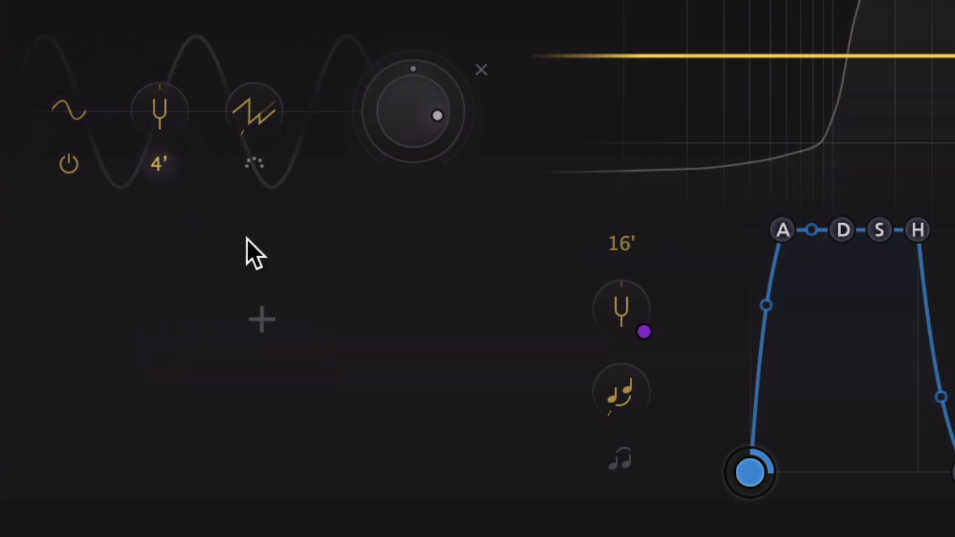
pyautogui.doubleClick(421, 97)
pyautogui.write('-12')
pyautogui.press('Return')
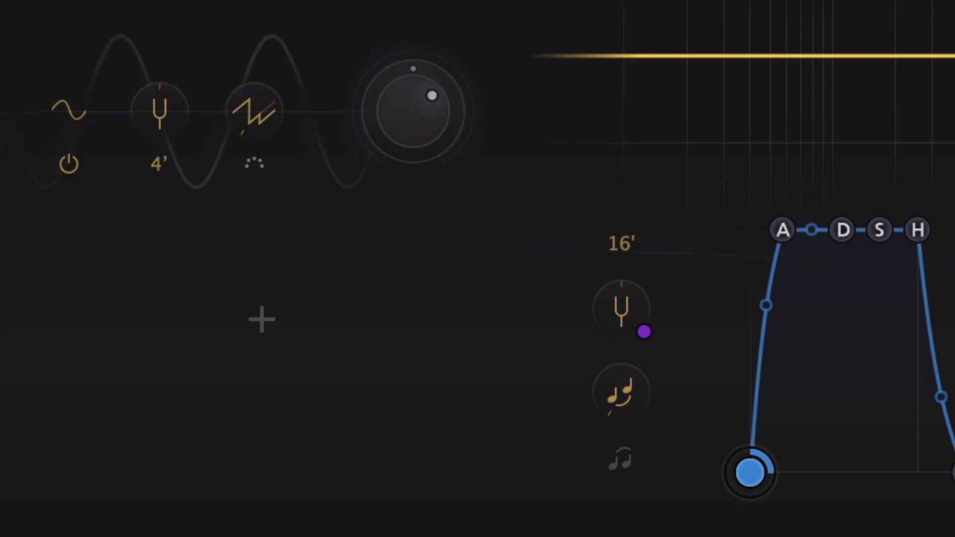
# Add a second sine oscillator at 0 octaves and set its level to -11 dB.
pyautogui.click(269, 312)
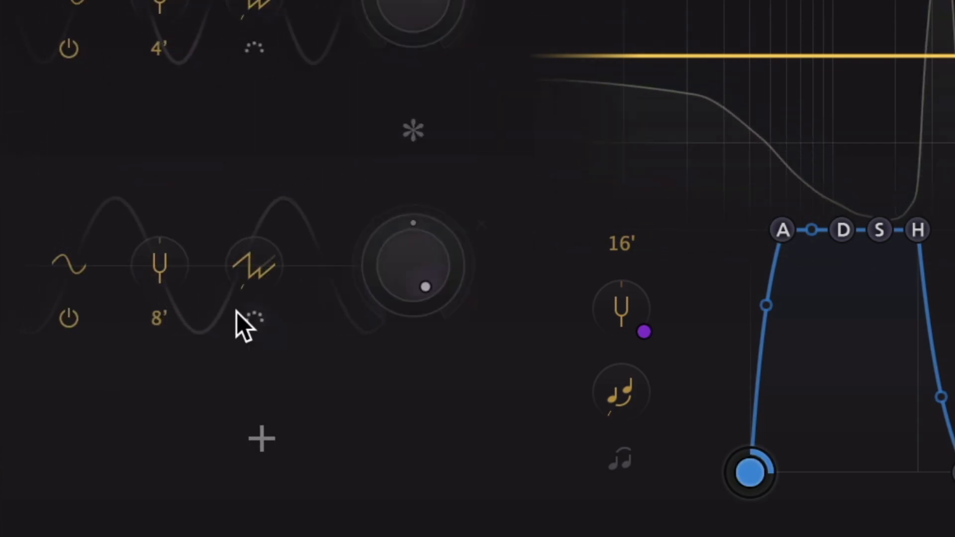
pyautogui.click(152, 311)
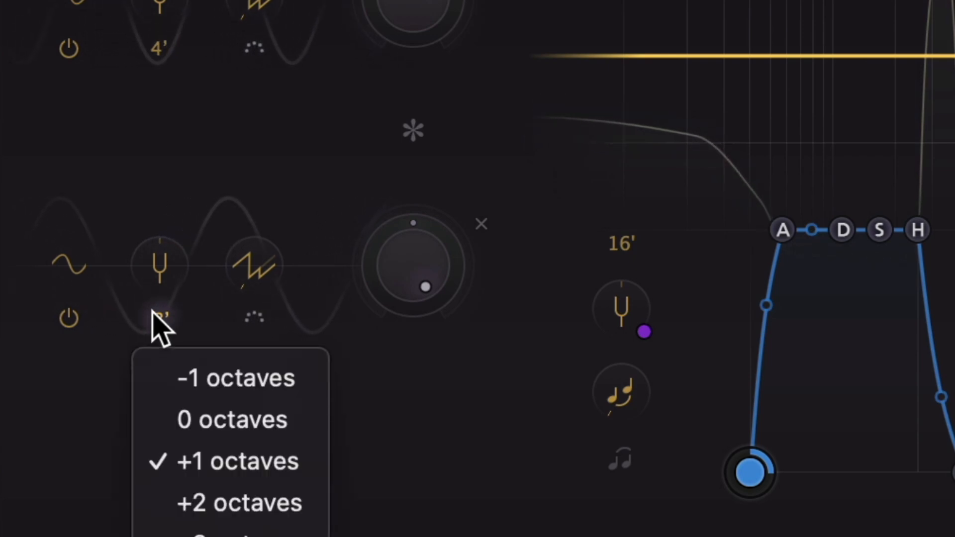
pyautogui.click(195, 420)
pyautogui.doubleClick(391, 275)
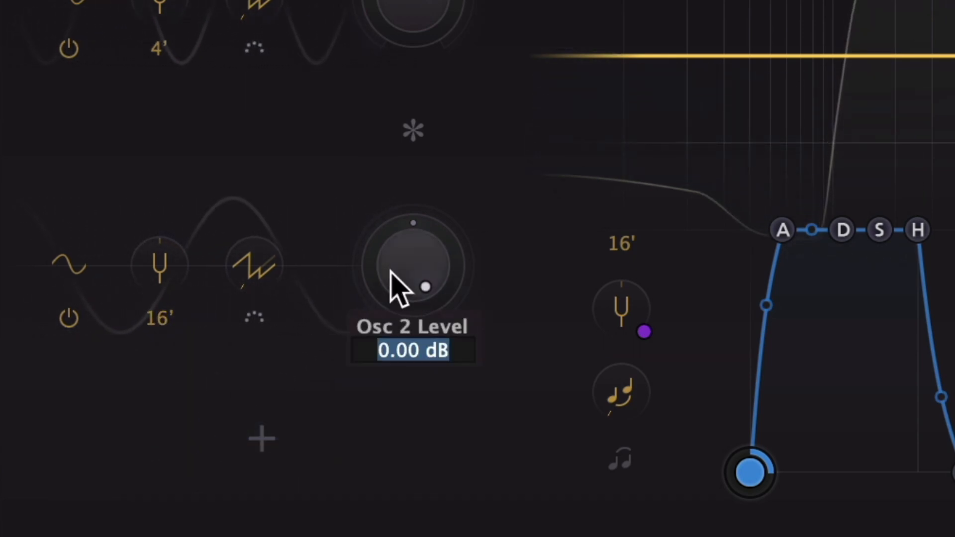
pyautogui.write('-11')
pyautogui.press('Return')
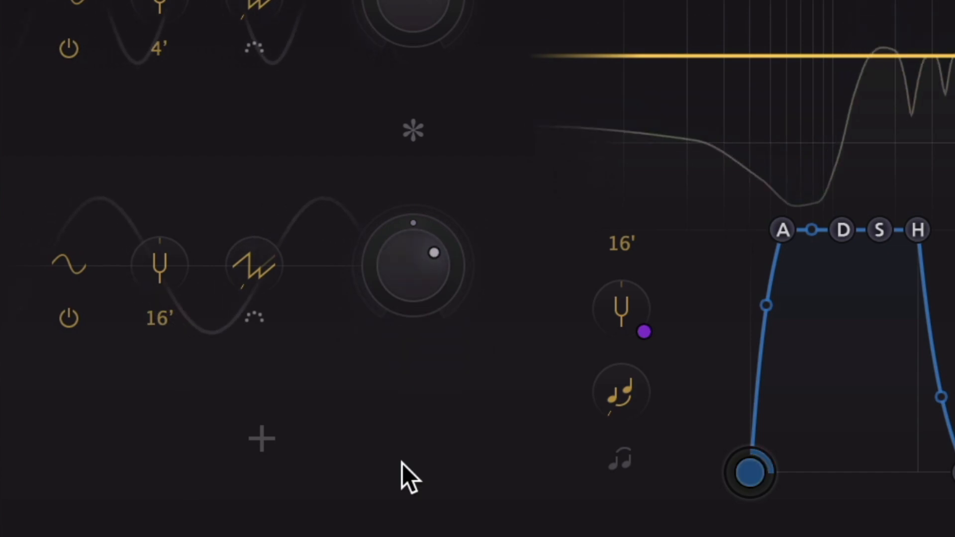
# Add a third sine oscillator at +1 octaves and set its level to -8 dB.
pyautogui.click(257, 434)
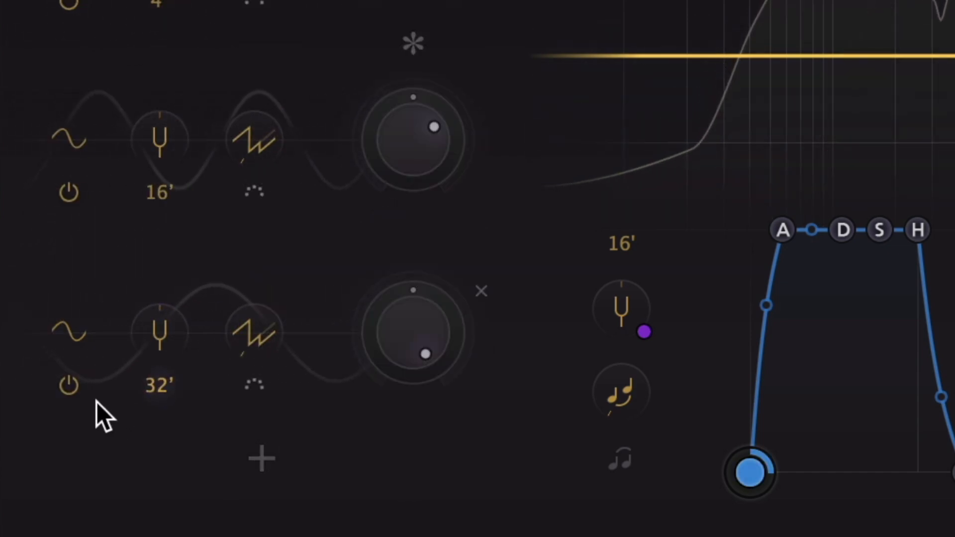
pyautogui.click(156, 380)
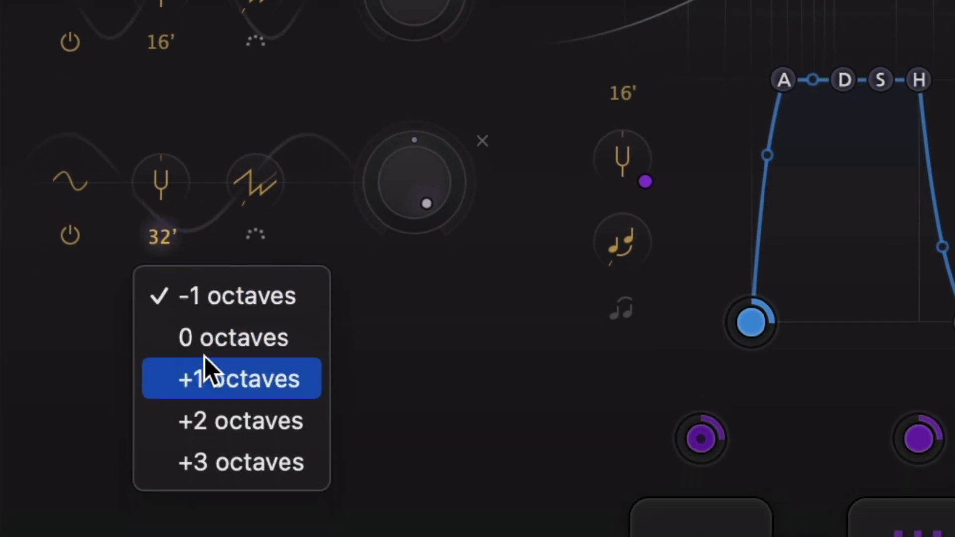
pyautogui.click(203, 350)
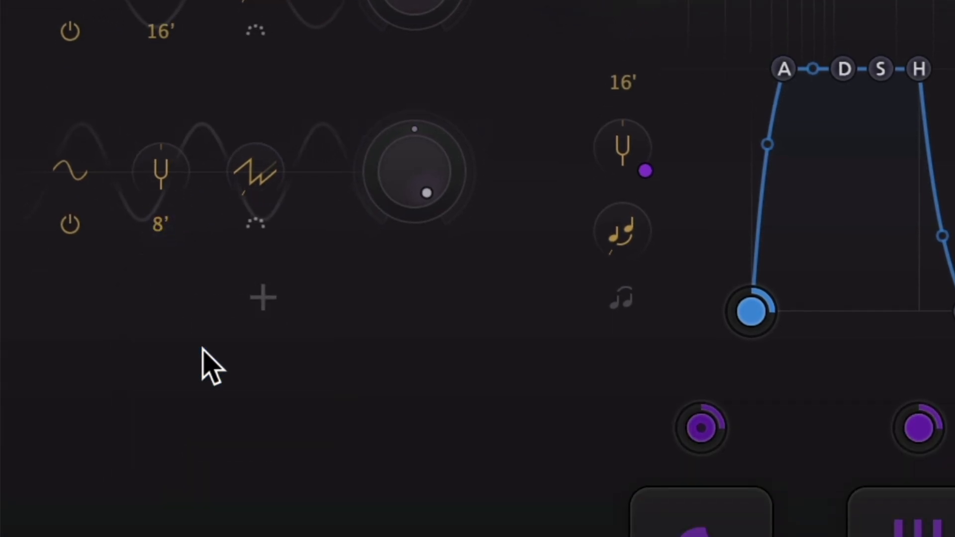
pyautogui.doubleClick(399, 148)
pyautogui.write('-8')
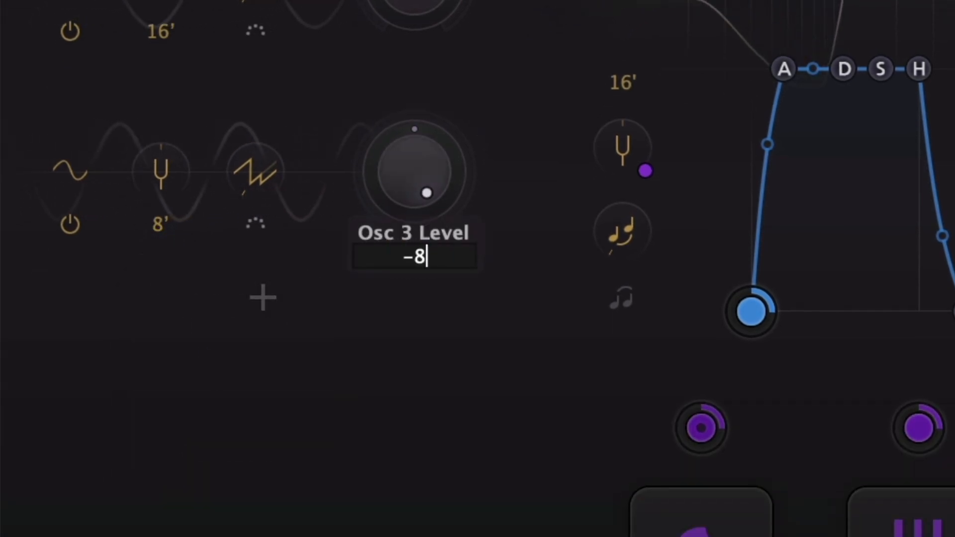
pyautogui.press('Return')
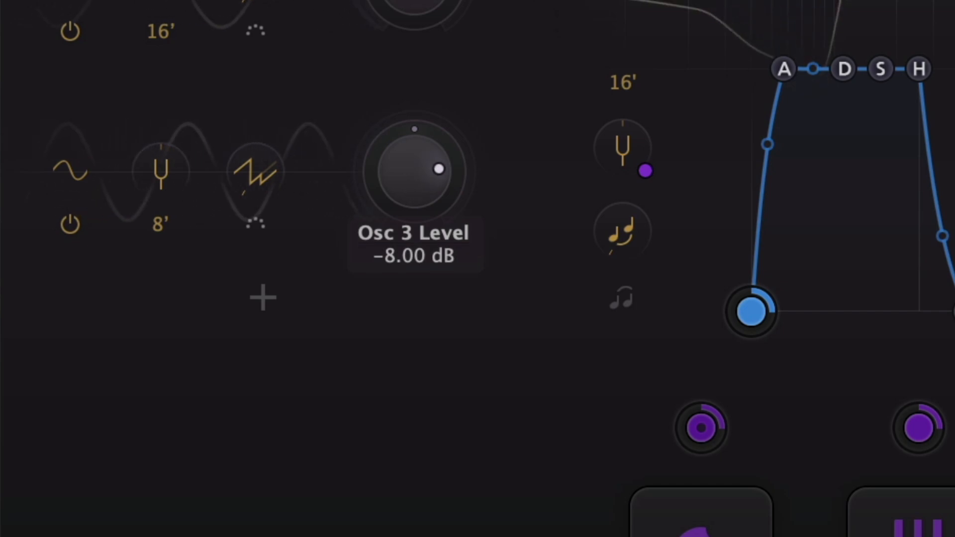
# Add a fourth sine oscillator at -1 octaves and reduce its level.
pyautogui.click(263, 297)
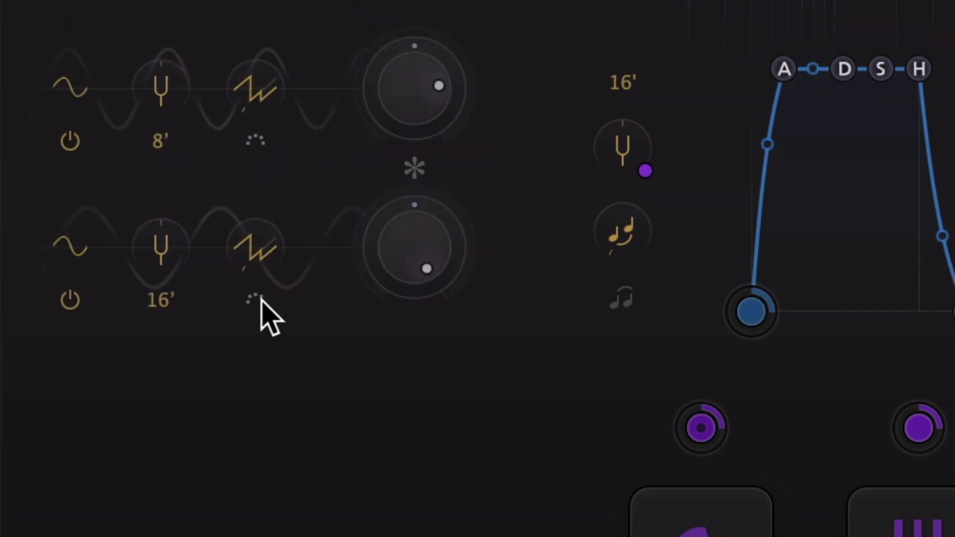
pyautogui.click(156, 294)
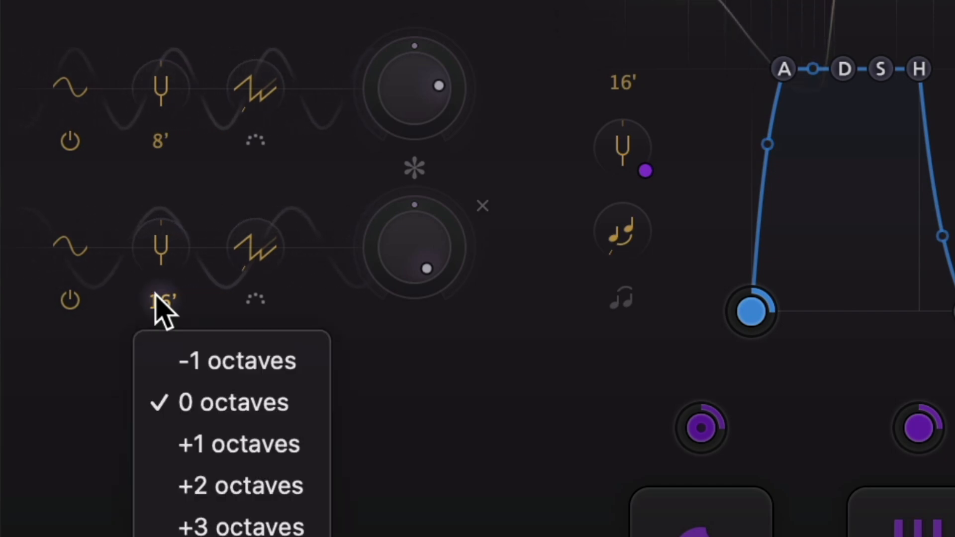
pyautogui.click(188, 358)
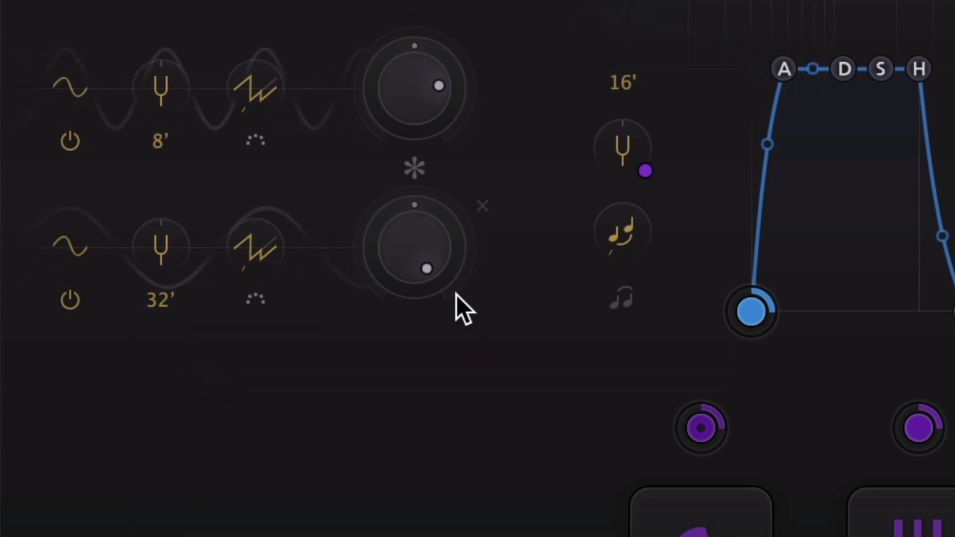
pyautogui.moveTo(406, 257)
pyautogui.moveTo(407, 257); pyautogui.dragTo(404, 348)
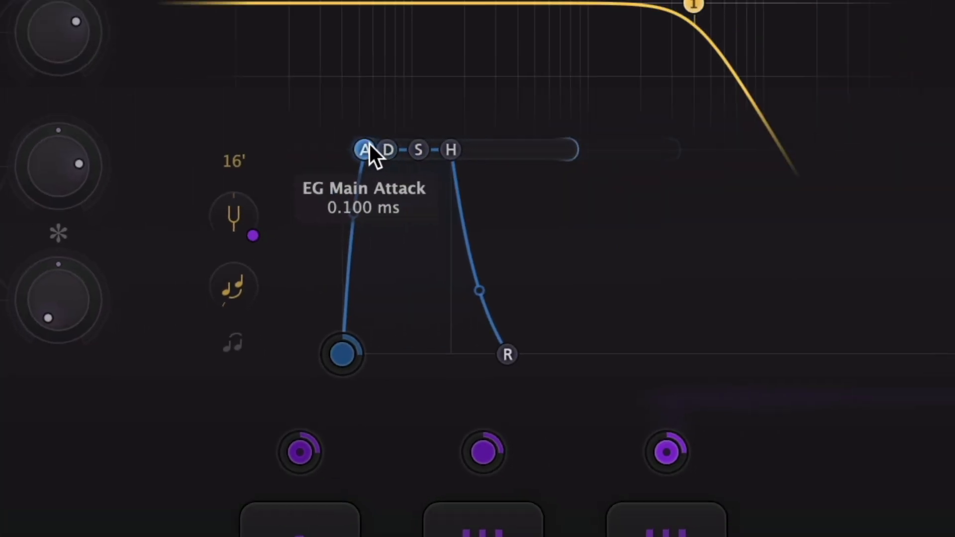
# Lengthen the main envelope's attack, decay and release, and lower its sustain to about -3.07 dB.
pyautogui.moveTo(782, 64); pyautogui.dragTo(820, 64)
pyautogui.moveTo(296, 168); pyautogui.dragTo(645, 229)
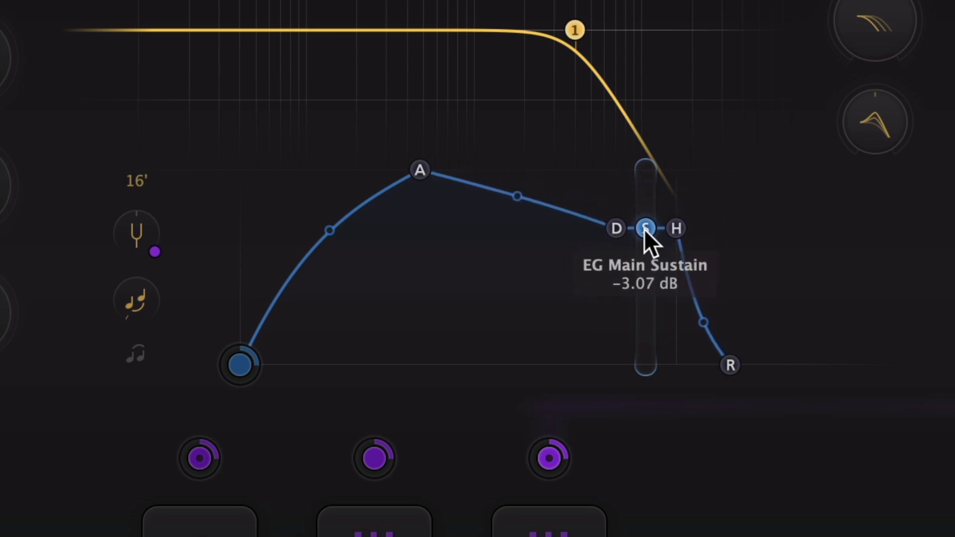
pyautogui.moveTo(725, 360); pyautogui.dragTo(890, 362)
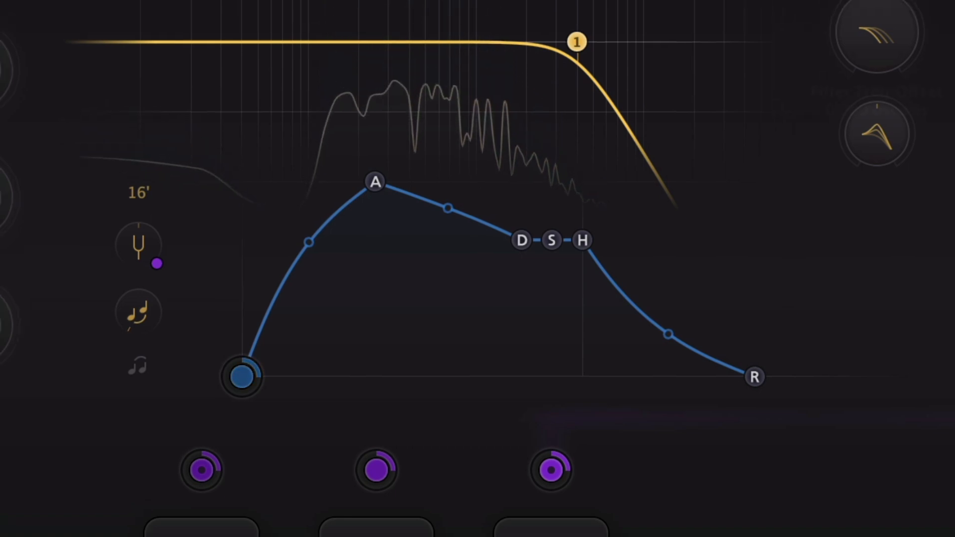
# Set the existing low-pass filter's cutoff to 720 Hz and its slope to 24 dB/oct.
pyautogui.moveTo(609, 198)
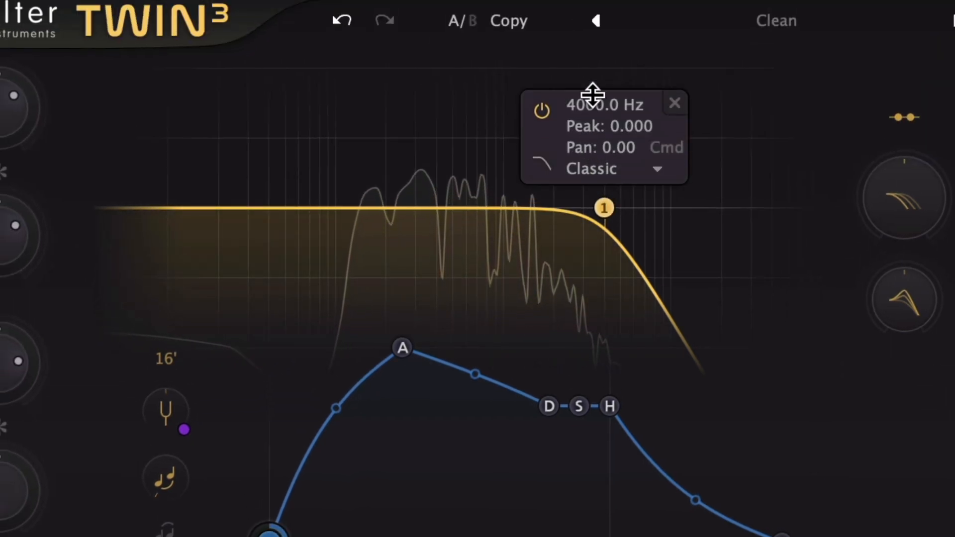
pyautogui.doubleClick(592, 97)
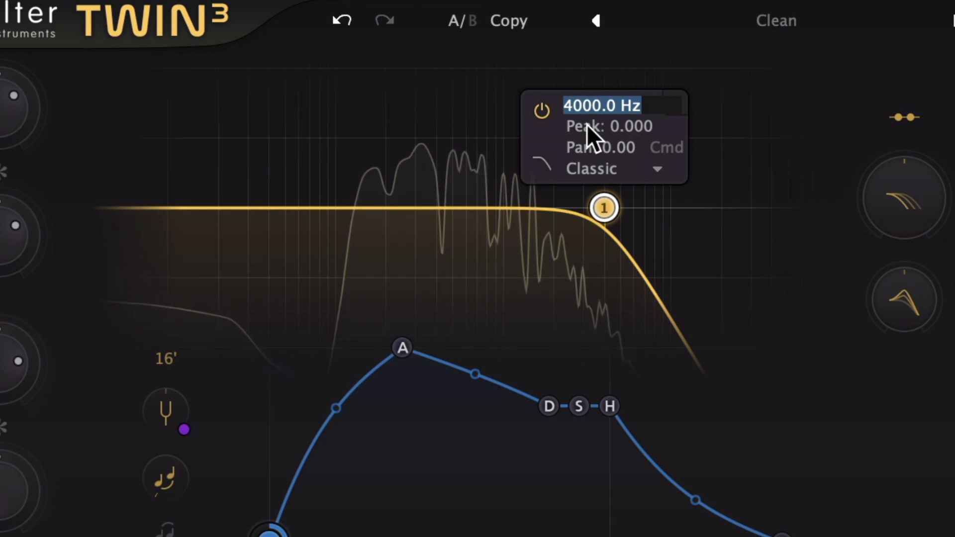
pyautogui.write('720')
pyautogui.press('Return')
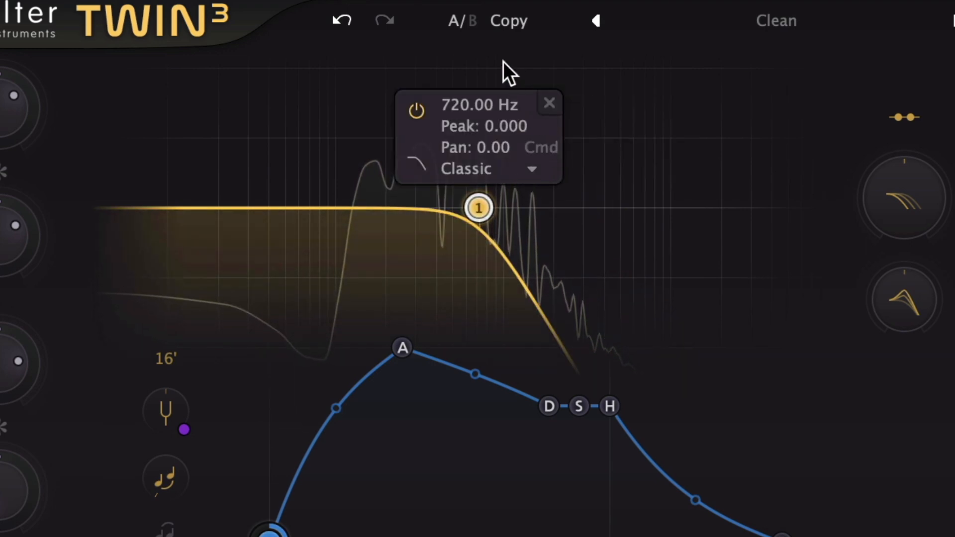
pyautogui.click(413, 169)
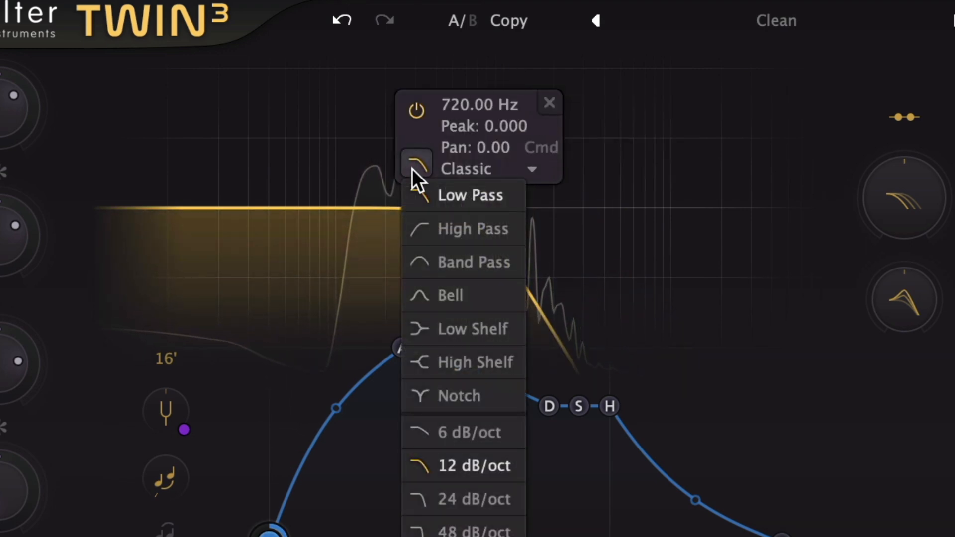
pyautogui.click(428, 497)
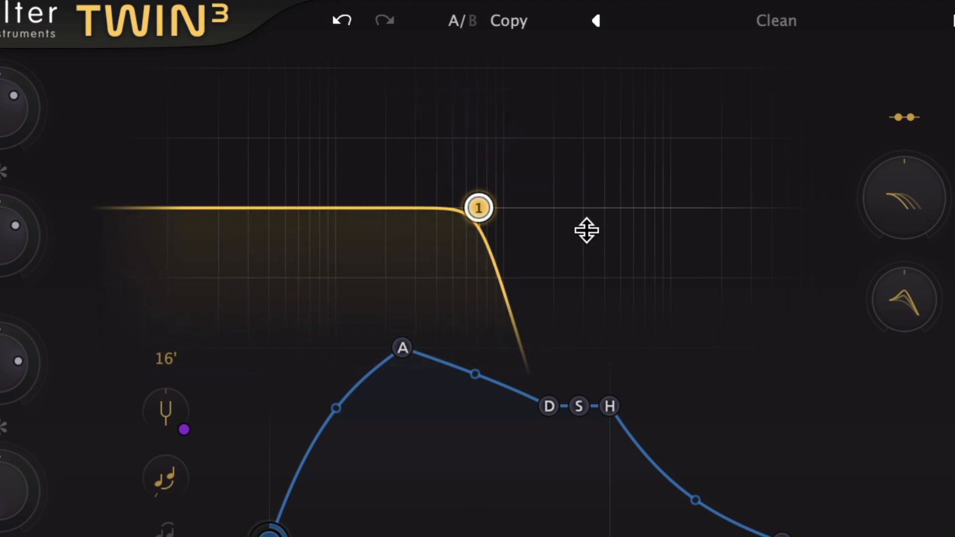
# Add a second filter as a high pass at 280 Hz, keeping the 720 Hz low pass at 24 dB/oct.
pyautogui.click(585, 231)
pyautogui.click(525, 187)
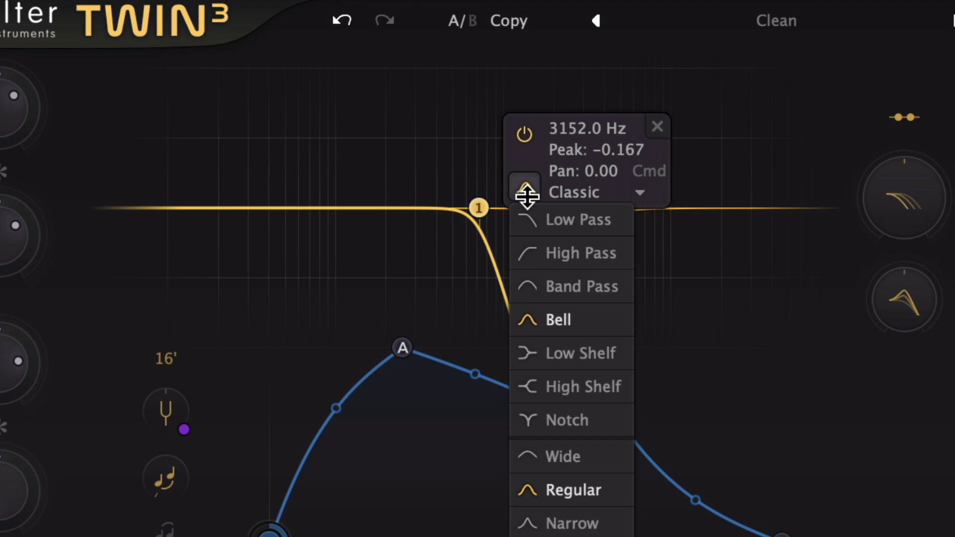
pyautogui.click(547, 253)
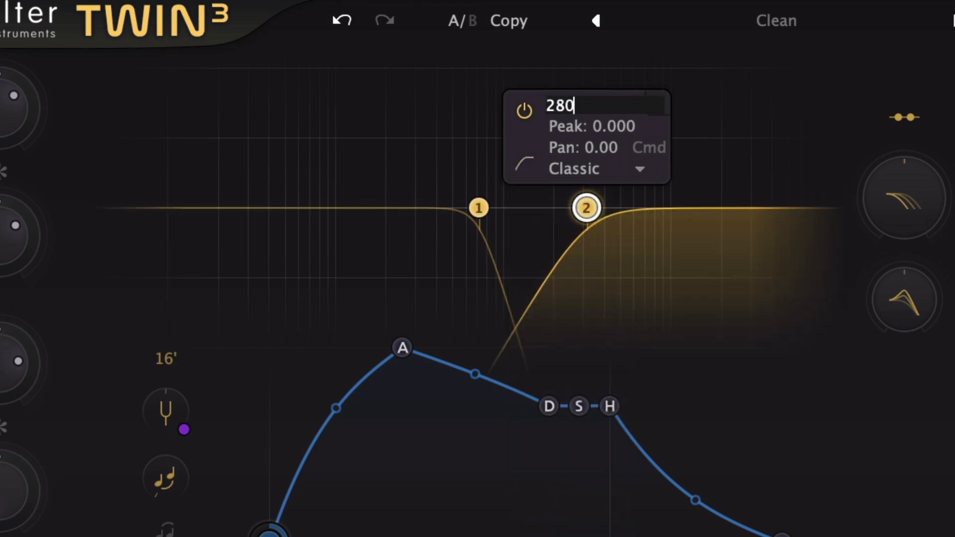
pyautogui.press('Return')
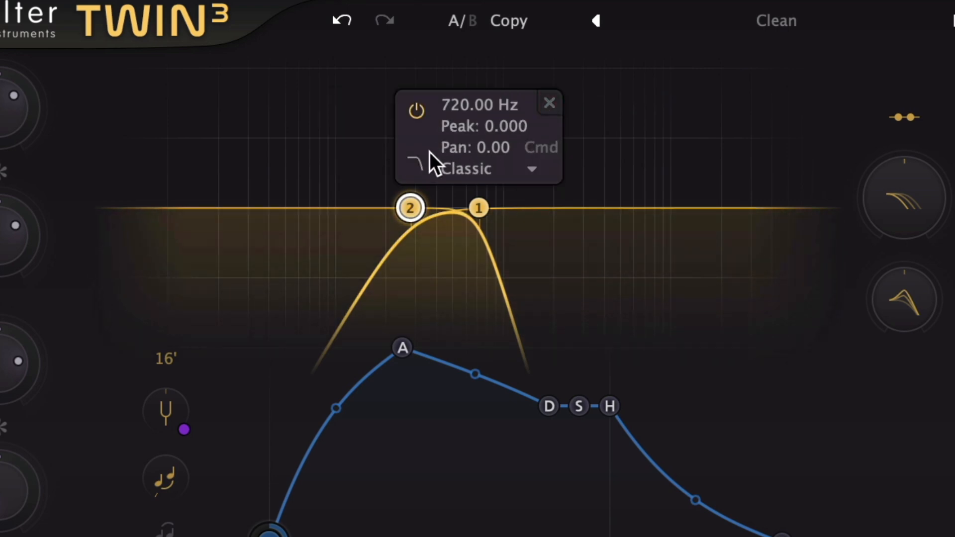
pyautogui.click(412, 164)
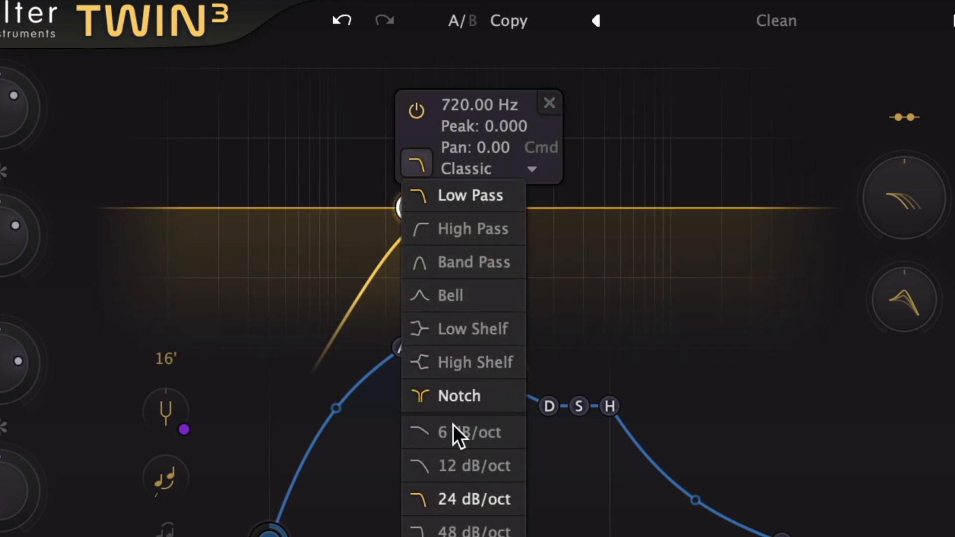
pyautogui.click(446, 501)
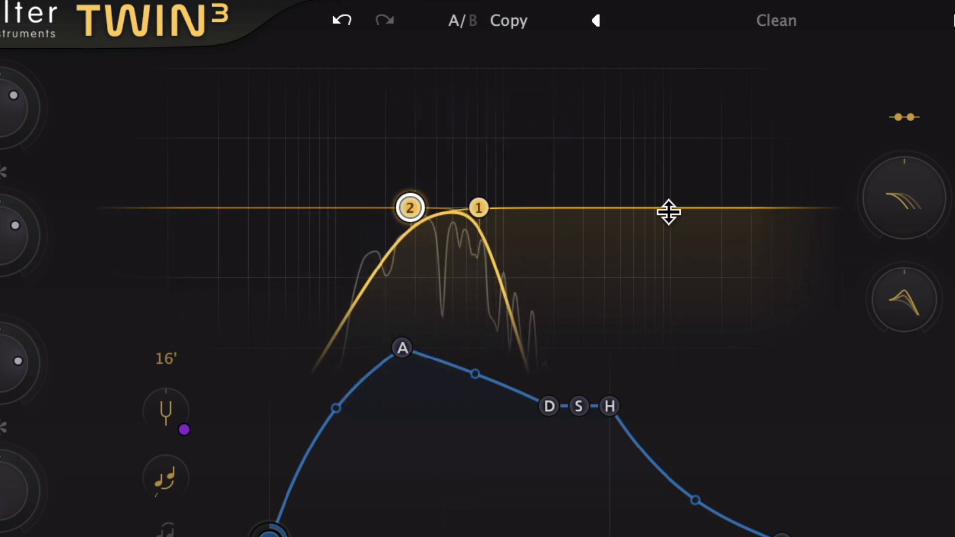
# Add a third filter as a low shelf at the same frequency as the high-pass filter.
pyautogui.click(667, 211)
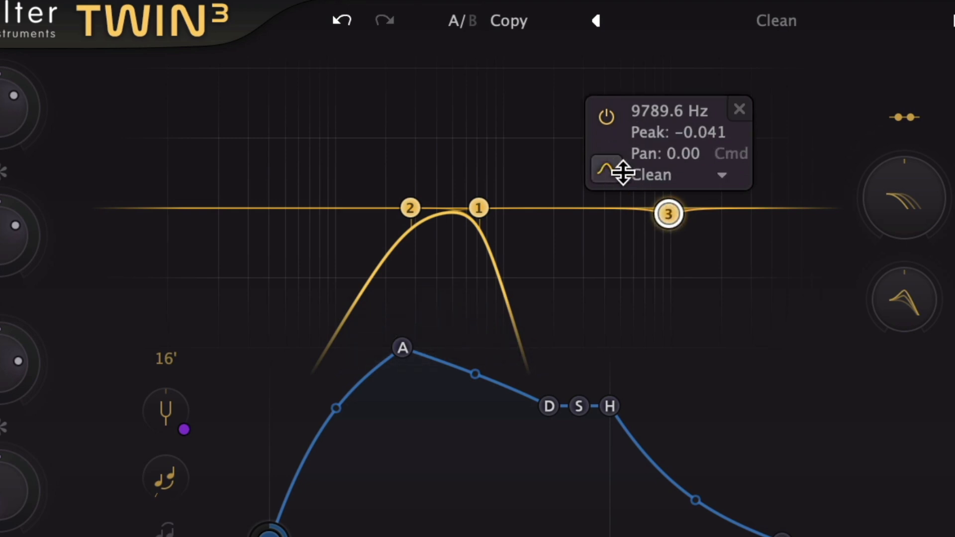
pyautogui.click(610, 171)
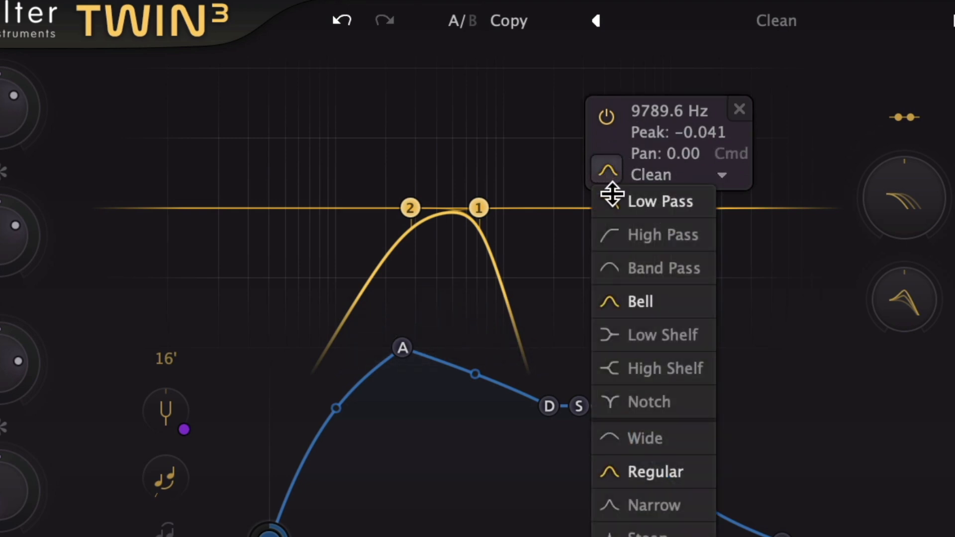
pyautogui.click(630, 335)
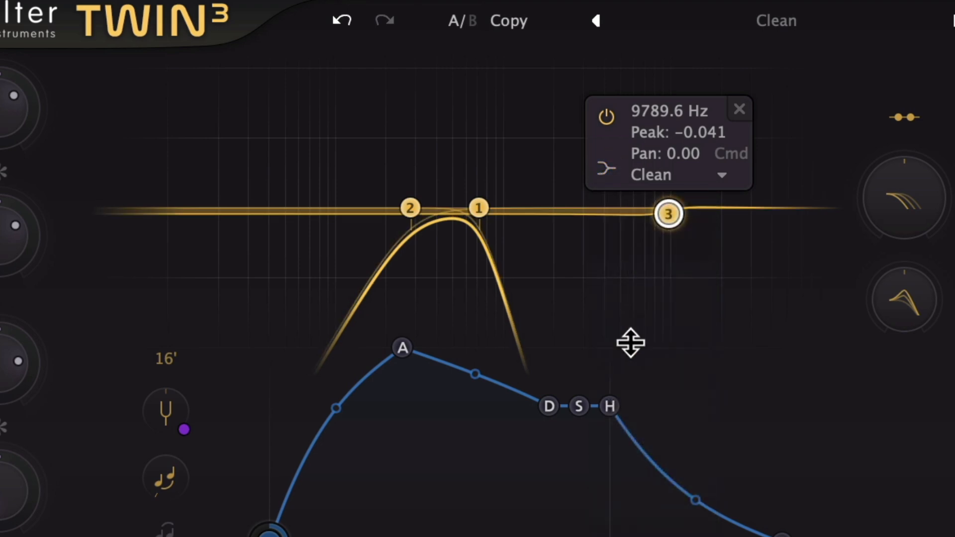
pyautogui.doubleClick(660, 109)
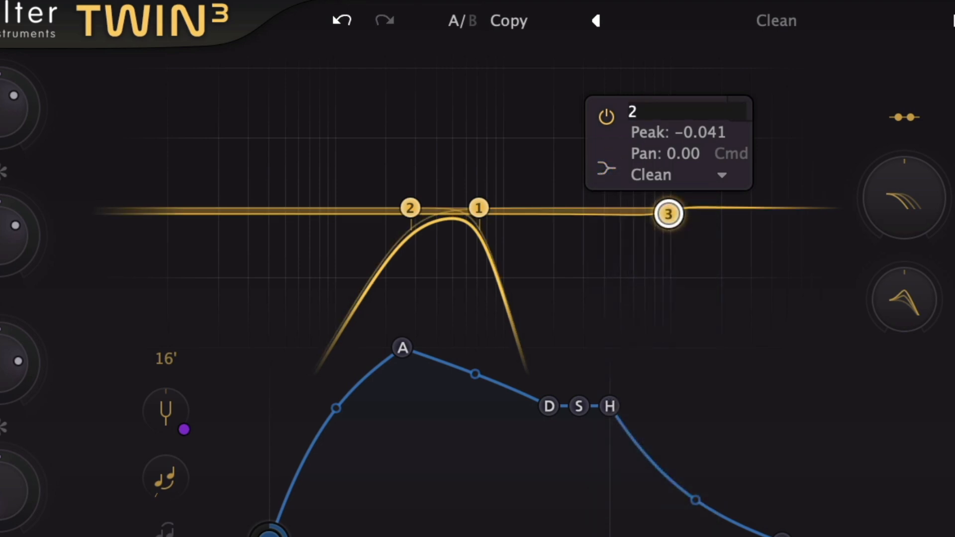
pyautogui.press('Return')
pyautogui.click(350, 170)
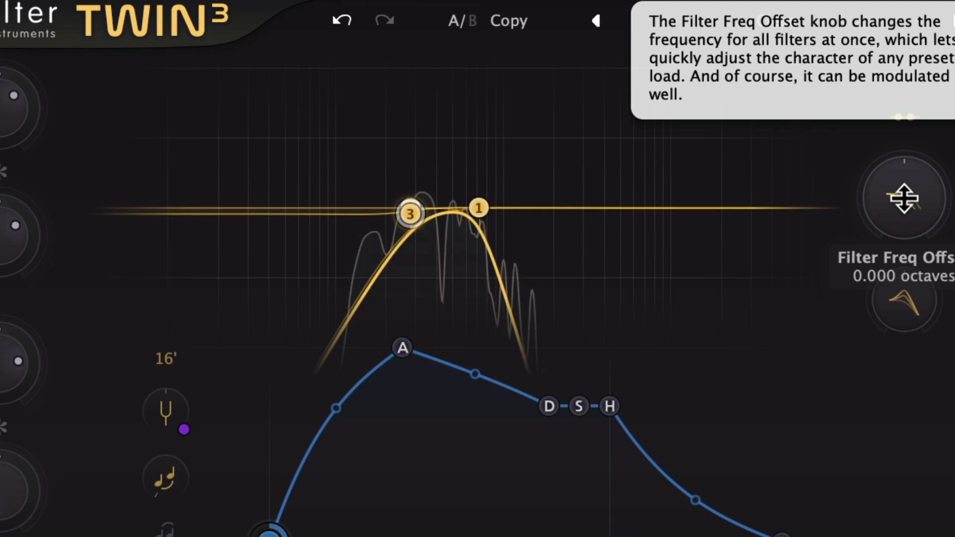
# Set the Filter Freq Offset to -2 octaves and the Filter Peak Offset to 30.
pyautogui.doubleClick(904, 198)
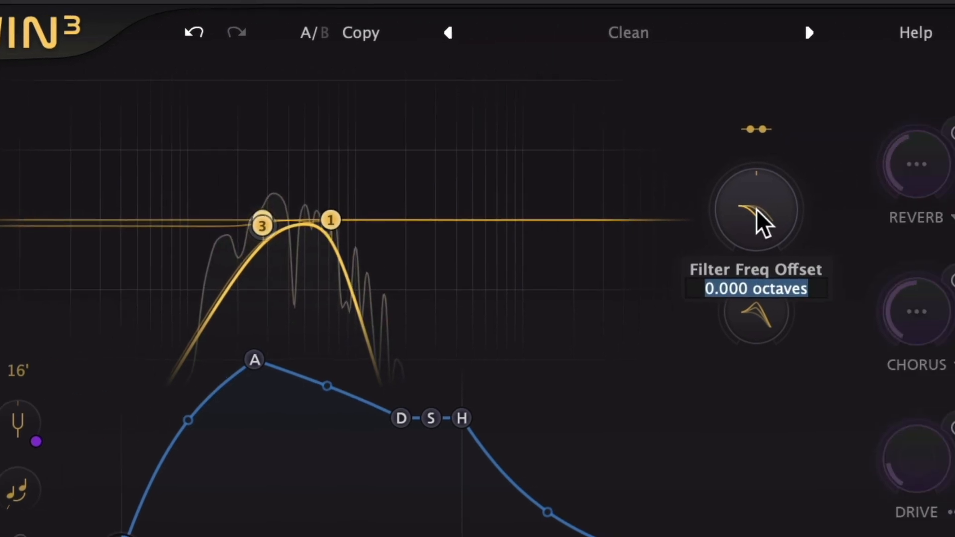
pyautogui.write('-2')
pyautogui.press('Return')
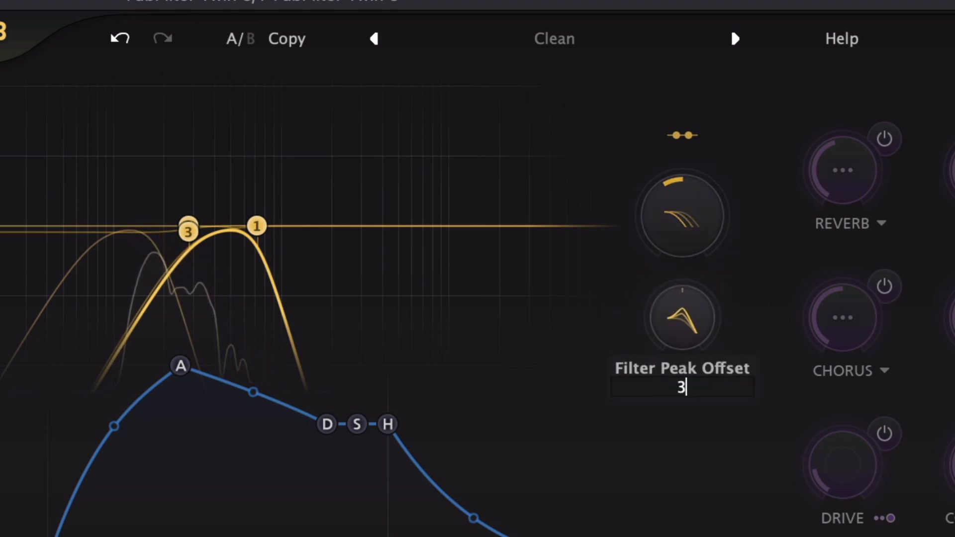
pyautogui.write('0')
pyautogui.press('Return')
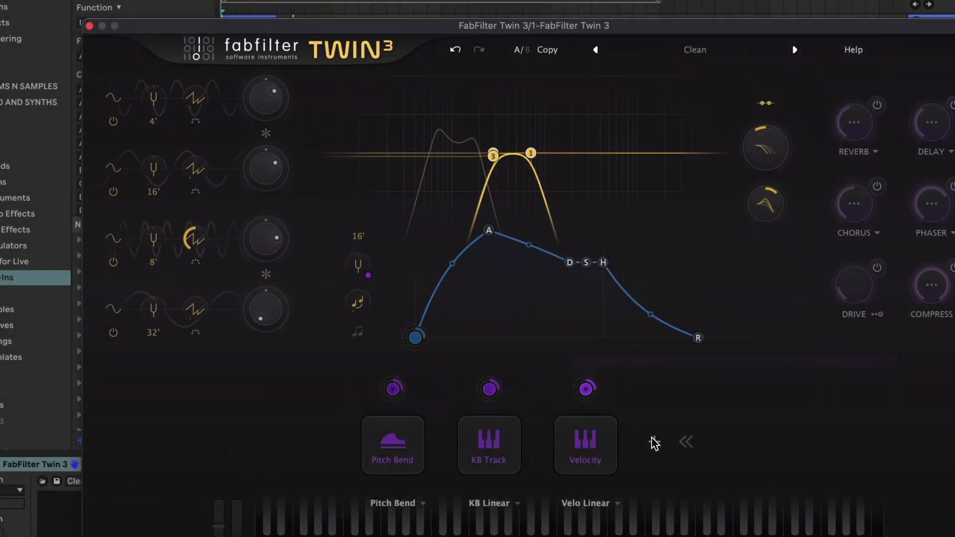
# Add an XLFO running at 13 Hz and route it to oscillator 2's sync, raising that oscillator's sync amount.
pyautogui.click(654, 441)
pyautogui.click(674, 505)
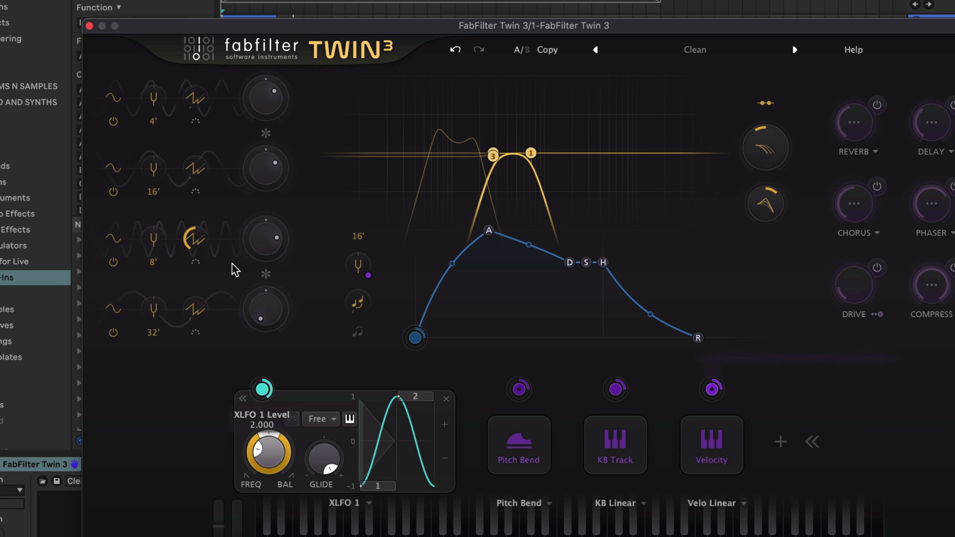
pyautogui.moveTo(262, 390); pyautogui.dragTo(230, 235)
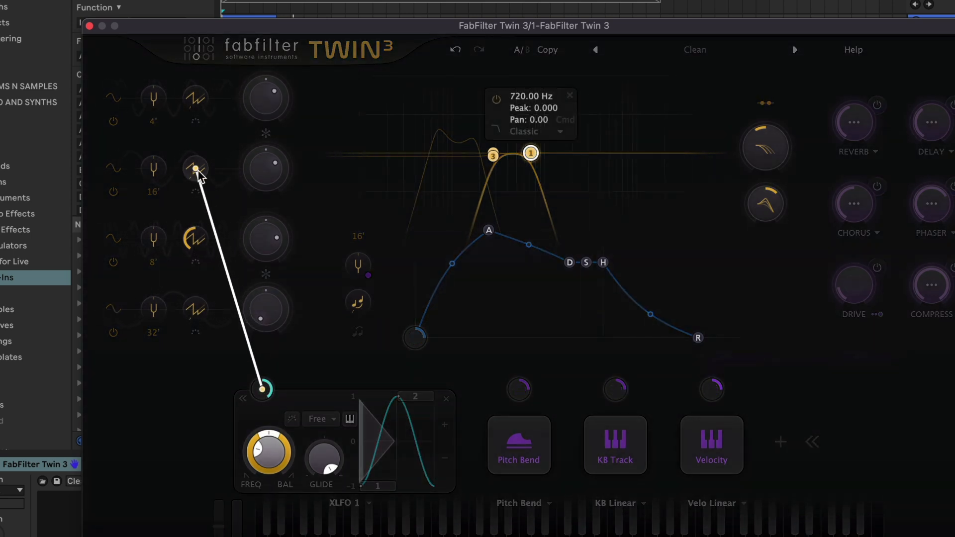
pyautogui.moveTo(197, 170); pyautogui.dragTo(197, 169)
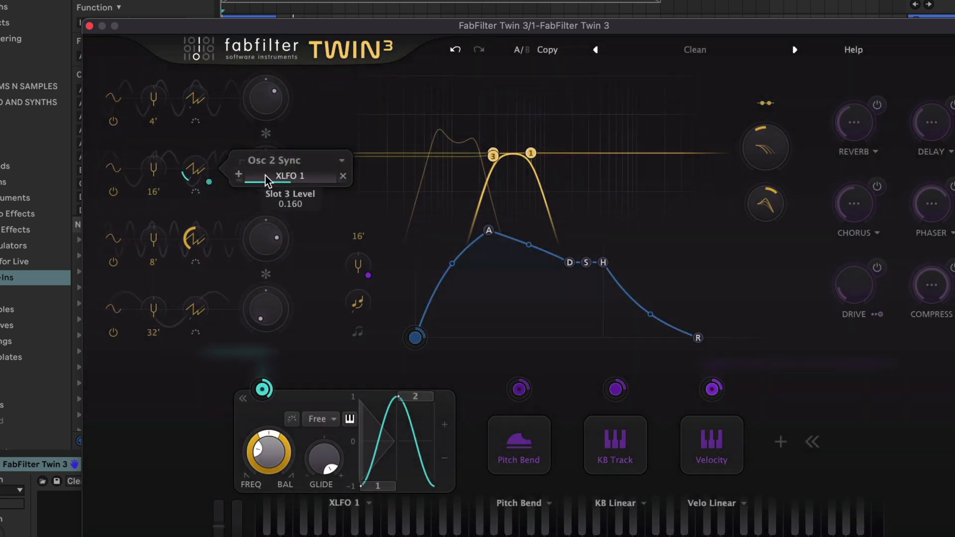
pyautogui.doubleClick(199, 170)
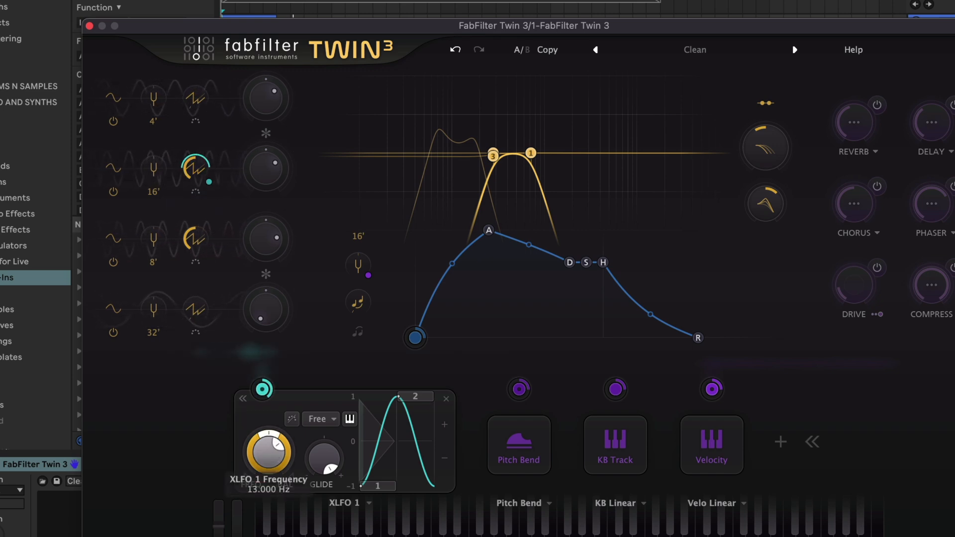
# Add a new envelope generator with an attack of about 10 sec, full sustain level and a longer release.
pyautogui.click(780, 442)
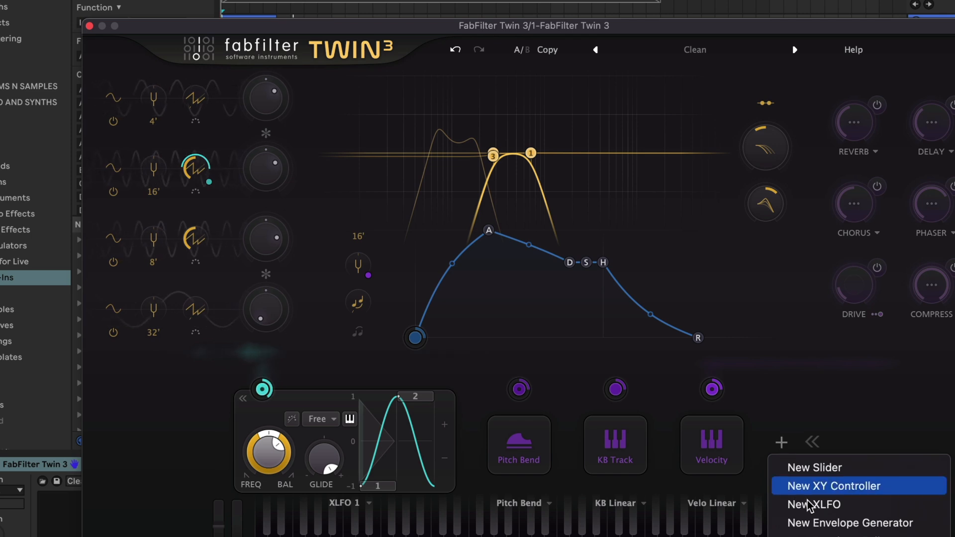
pyautogui.click(839, 524)
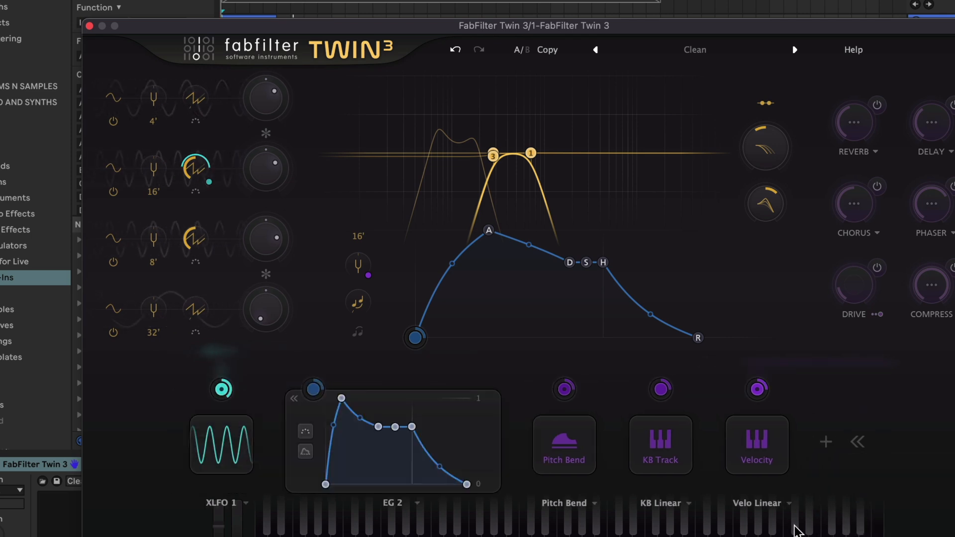
pyautogui.moveTo(346, 402); pyautogui.dragTo(422, 398)
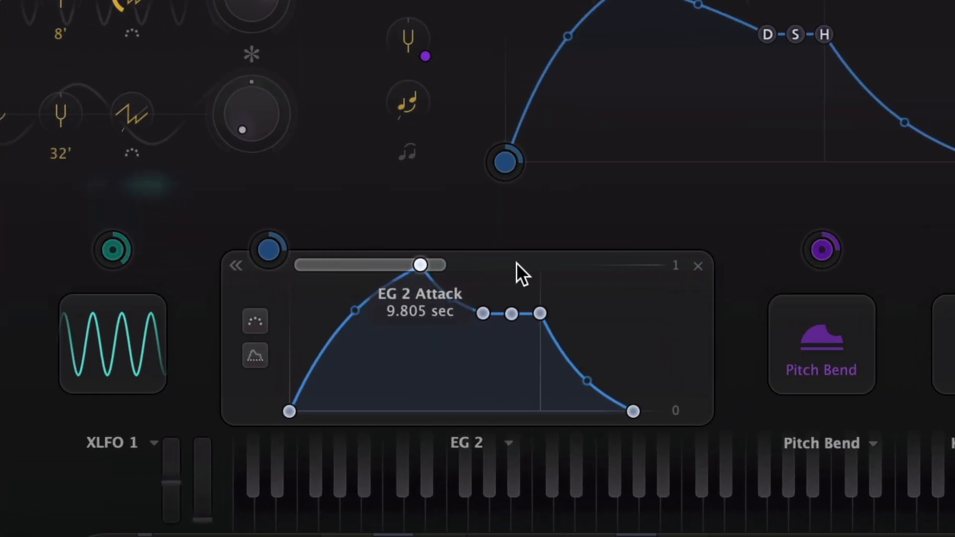
pyautogui.moveTo(487, 313); pyautogui.dragTo(513, 210)
pyautogui.moveTo(640, 411); pyautogui.dragTo(695, 411)
pyautogui.moveTo(714, 413); pyautogui.dragTo(739, 413)
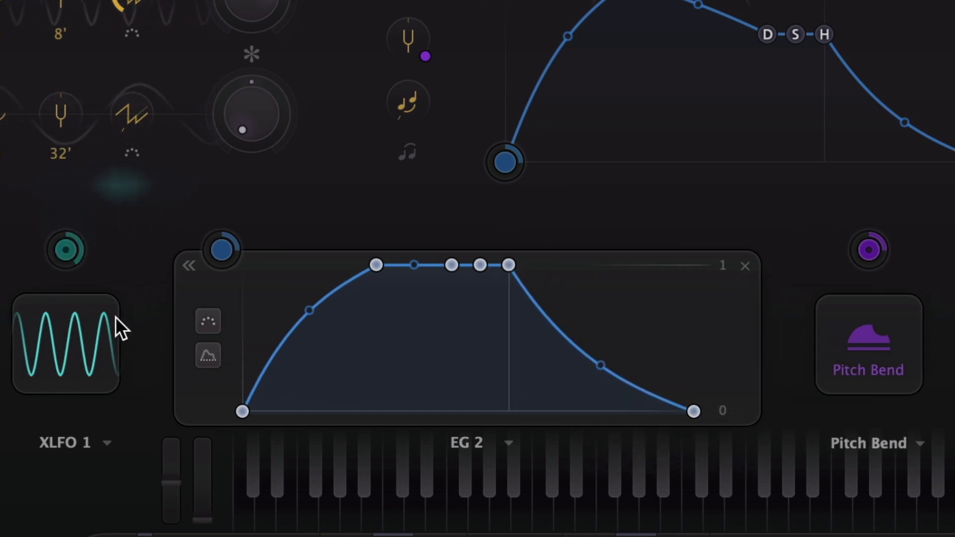
# Route the new envelope to XLFO 1's frequency with inverted polarity and a modulation level of 0.5.
pyautogui.click(67, 349)
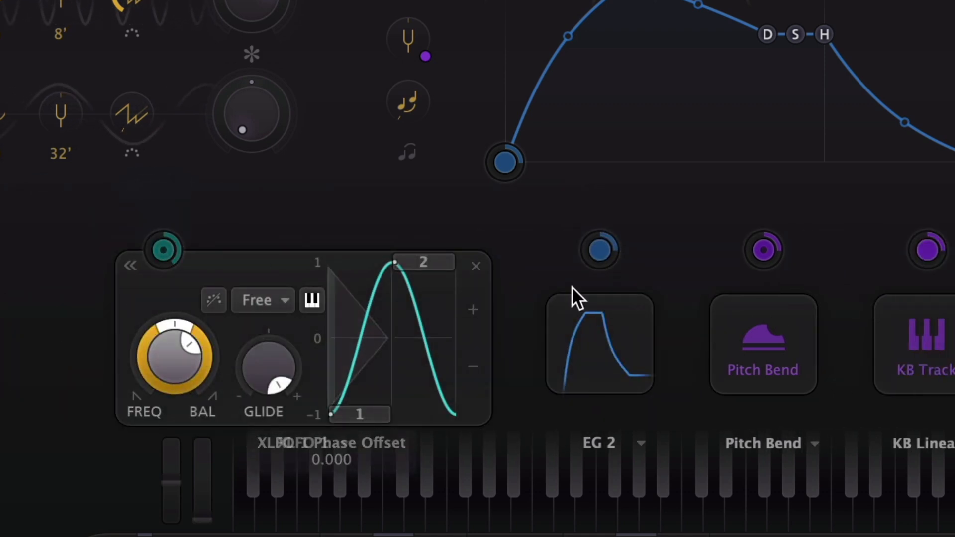
pyautogui.moveTo(597, 254); pyautogui.dragTo(186, 353)
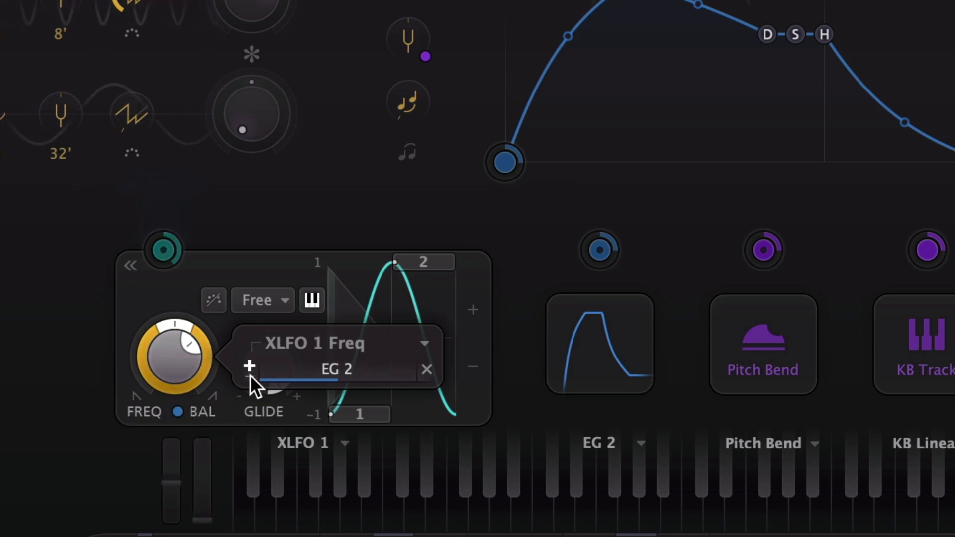
pyautogui.doubleClick(330, 371)
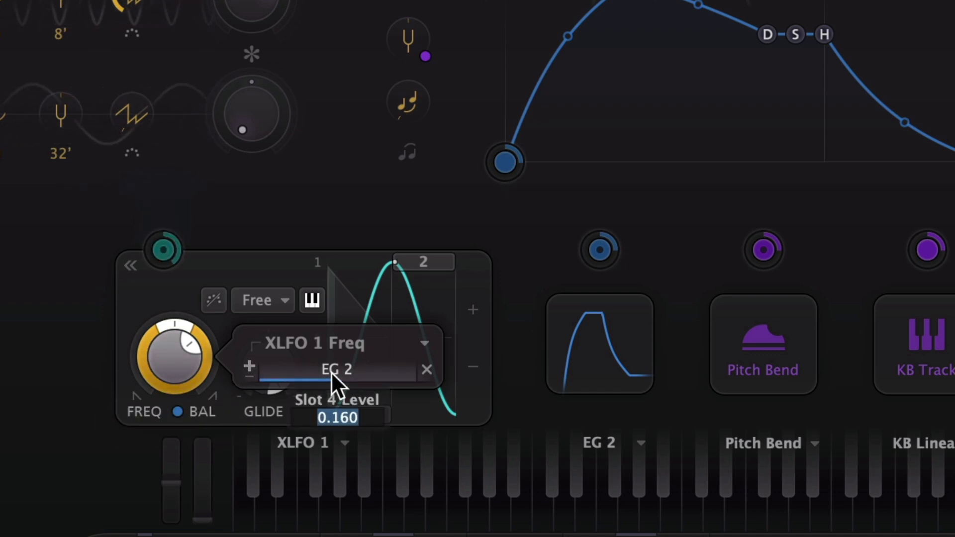
pyautogui.write('0.5')
pyautogui.press('Return')
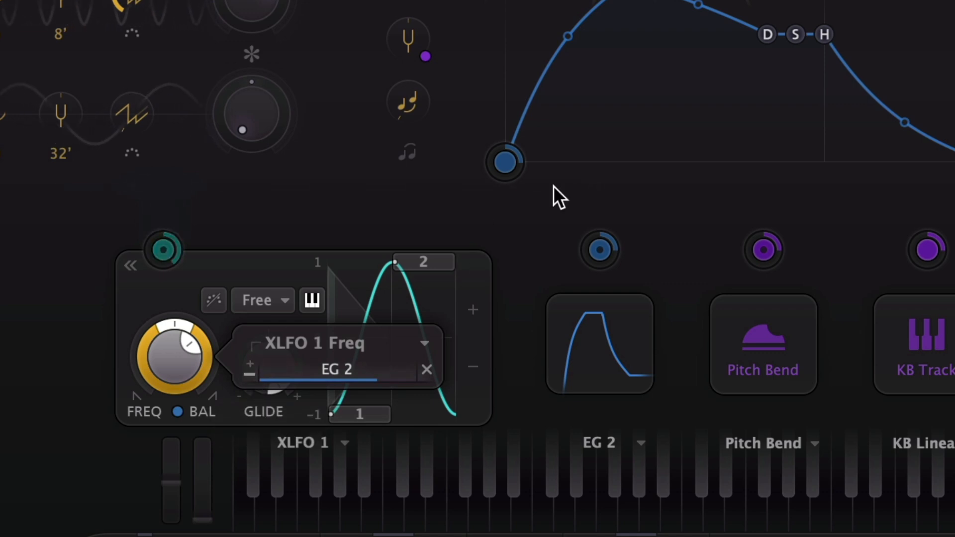
pyautogui.click(550, 230)
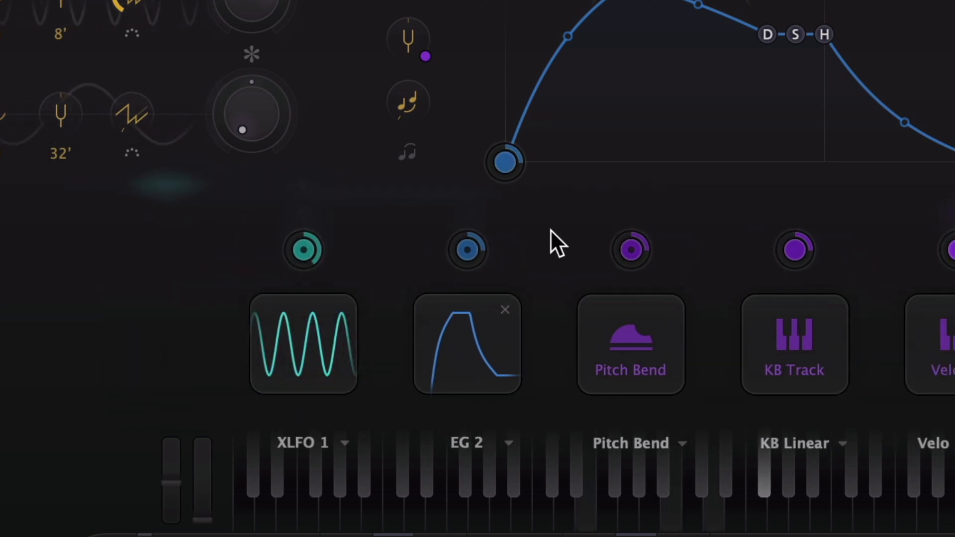
# Route XLFO 1 to oscillator 3's sync as a second modulation target.
pyautogui.moveTo(294, 250)
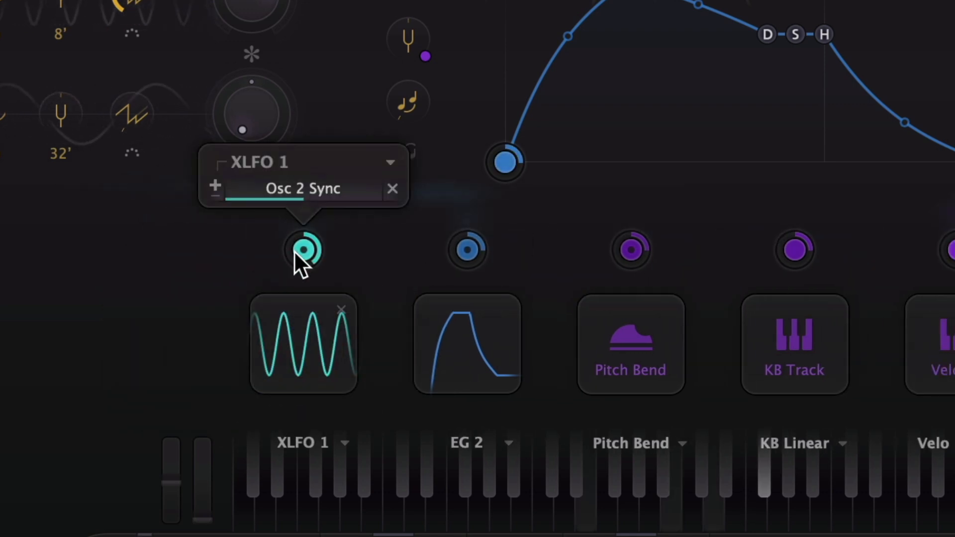
pyautogui.click(308, 337)
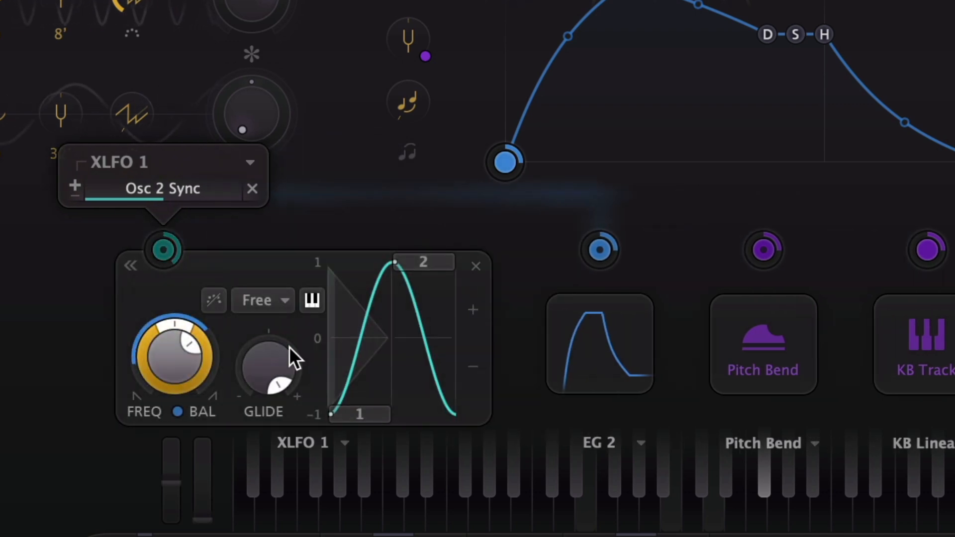
pyautogui.moveTo(253, 359)
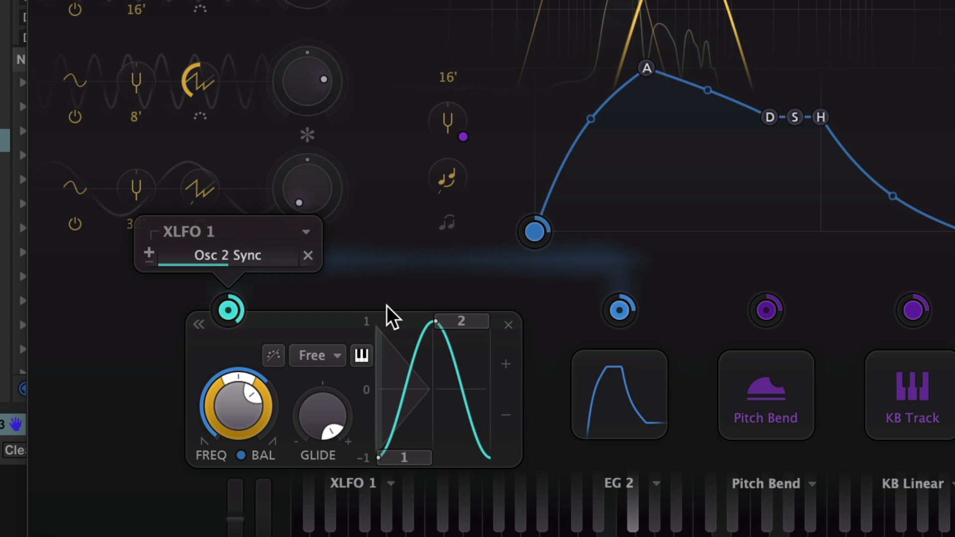
pyautogui.moveTo(164, 249)
pyautogui.moveTo(272, 351); pyautogui.dragTo(251, 143)
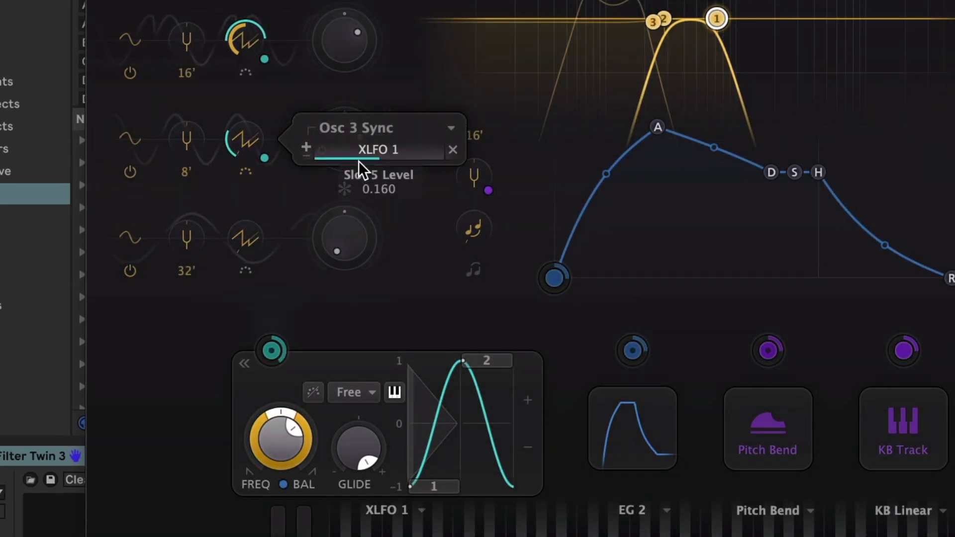
# Set oscillator 3's sync to 2 and route XLFO 1 to filter 2's frequency.
pyautogui.doubleClick(245, 142)
pyautogui.write('2')
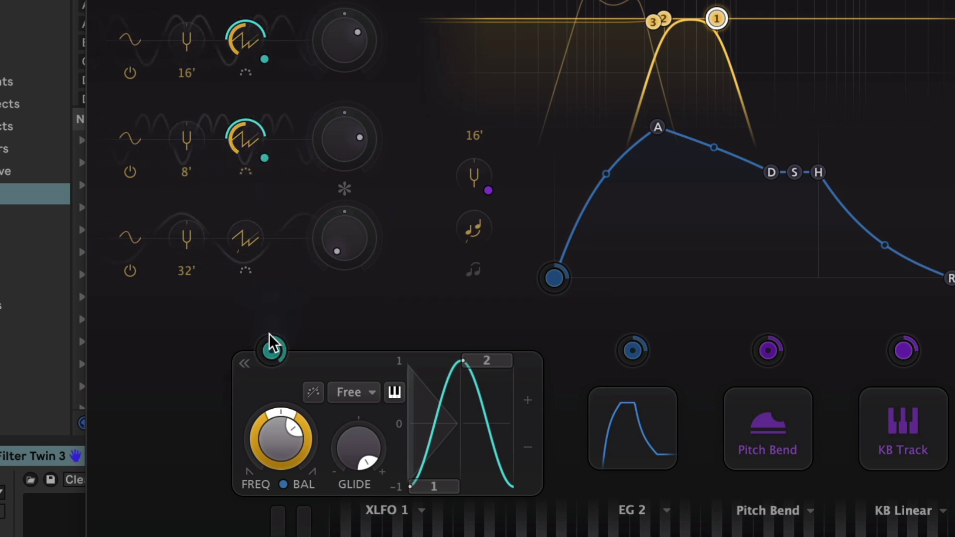
pyautogui.moveTo(271, 351); pyautogui.dragTo(688, 33)
pyautogui.moveTo(665, 139); pyautogui.dragTo(644, 91)
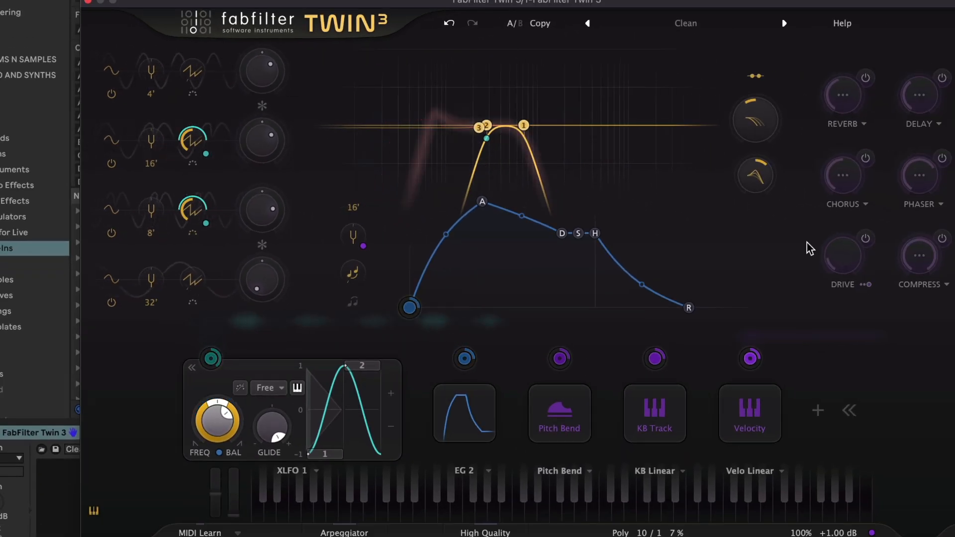
# Add a second XLFO running at 0.5 Hz.
pyautogui.click(817, 410)
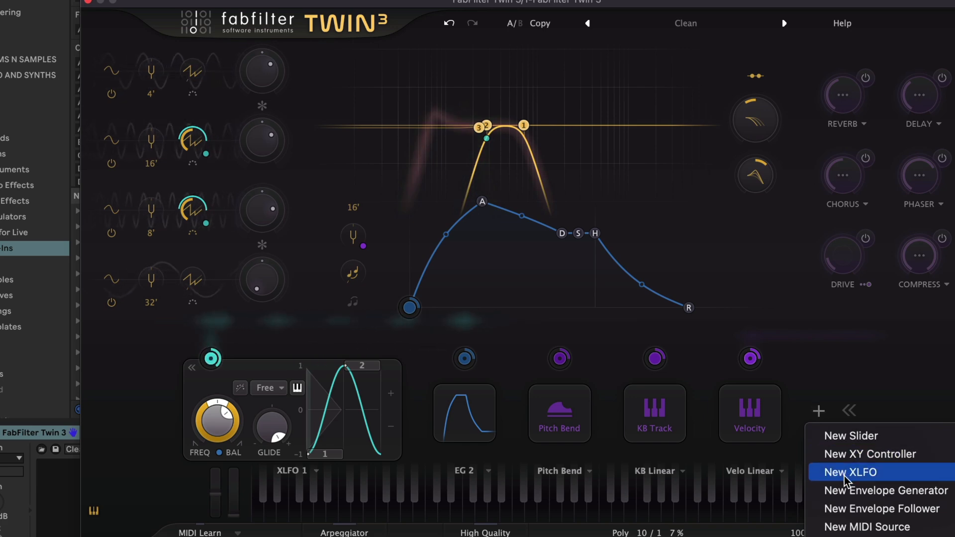
pyautogui.click(826, 473)
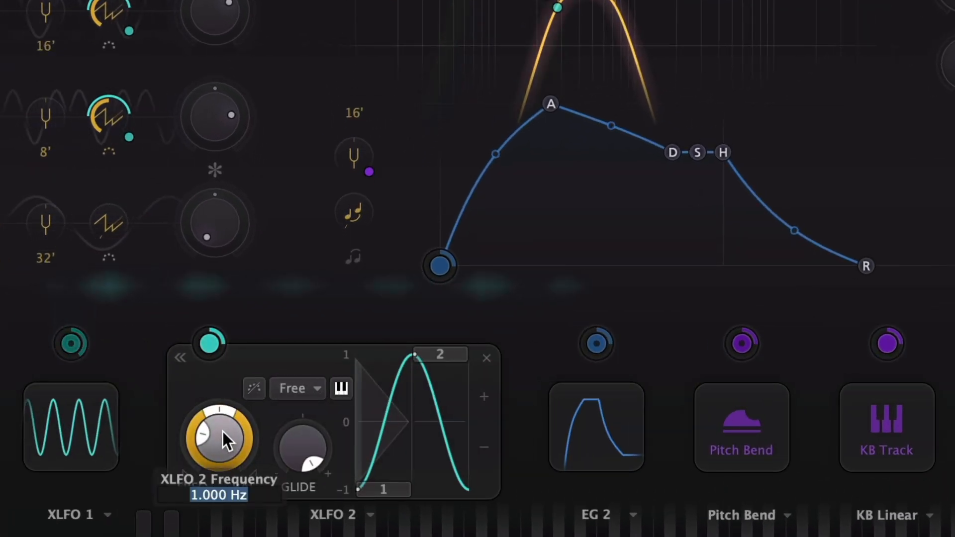
pyautogui.doubleClick(240, 433)
pyautogui.write('0.5')
pyautogui.press('Return')
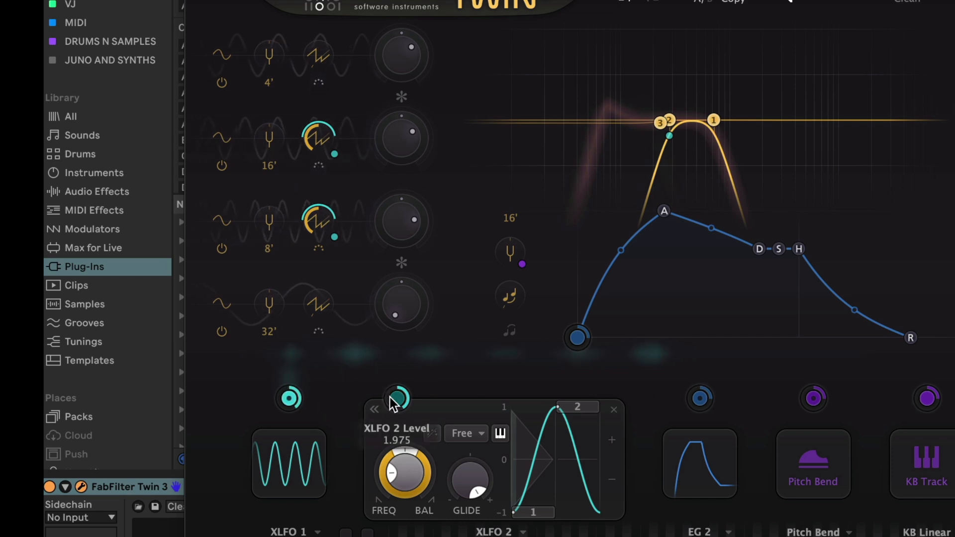
# Route XLFO 2 to oscillator 1's sync with a modulation level of 1.
pyautogui.moveTo(309, 371); pyautogui.dragTo(224, 0)
pyautogui.moveTo(320, 62); pyautogui.dragTo(320, 67)
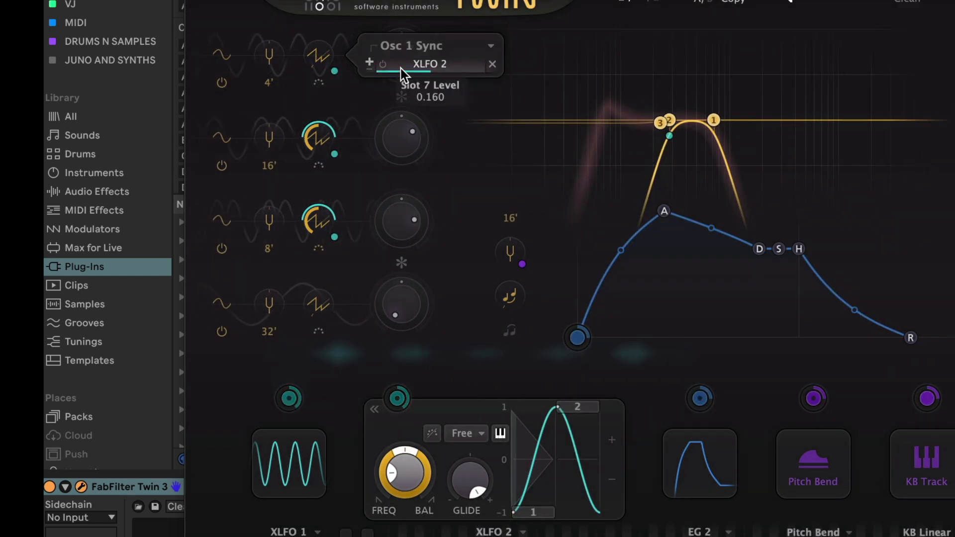
pyautogui.write('1')
pyautogui.press('Return')
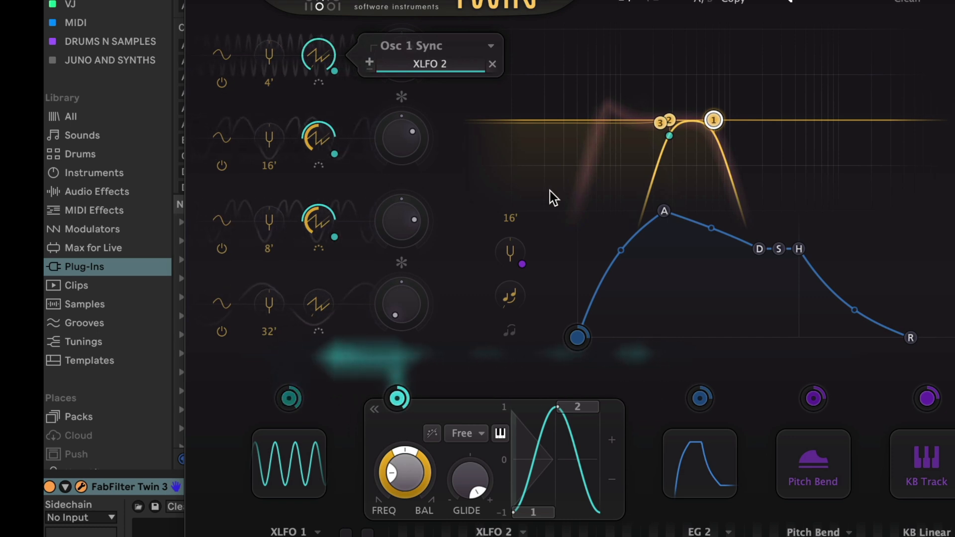
# Route EG 2 to oscillator 1's sync and to filter 1's frequency.
pyautogui.moveTo(706, 409)
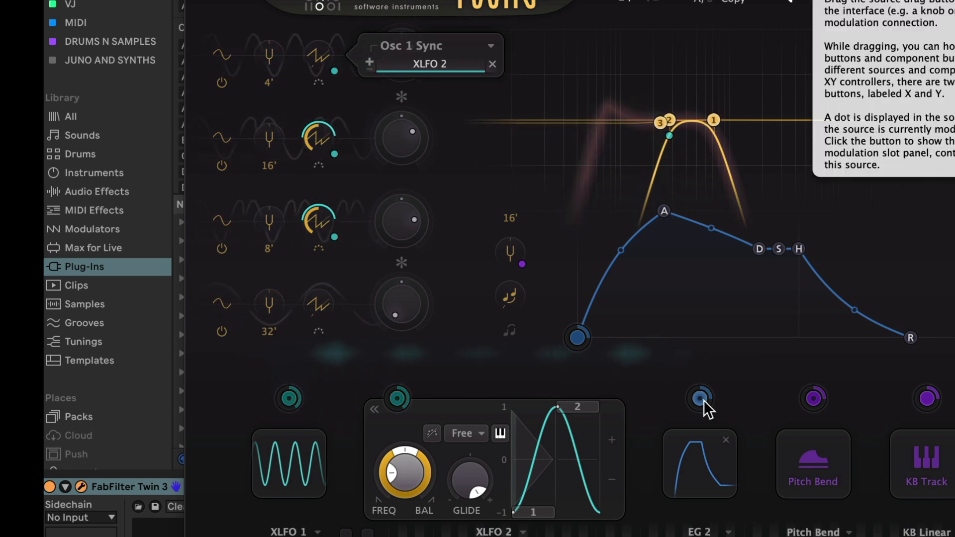
pyautogui.moveTo(703, 402); pyautogui.dragTo(320, 55)
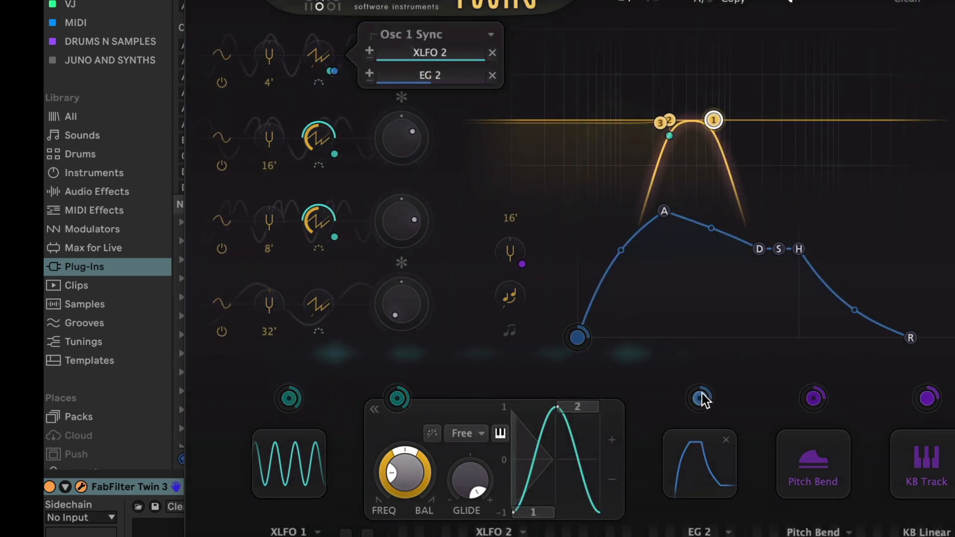
pyautogui.moveTo(702, 393); pyautogui.dragTo(713, 55)
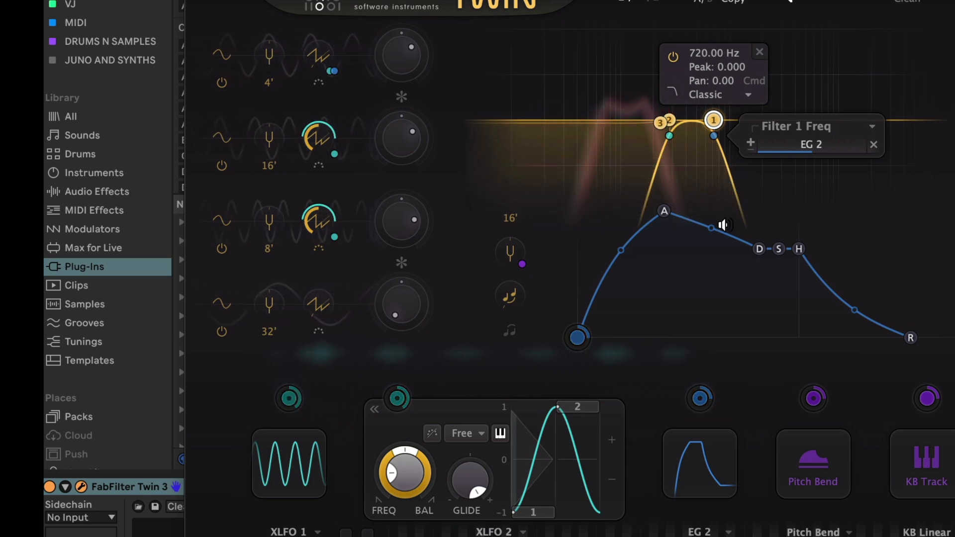
# Route XLFO 2 to oscillator 2's level with a reduced modulation amount.
pyautogui.moveTo(398, 398); pyautogui.dragTo(421, 262)
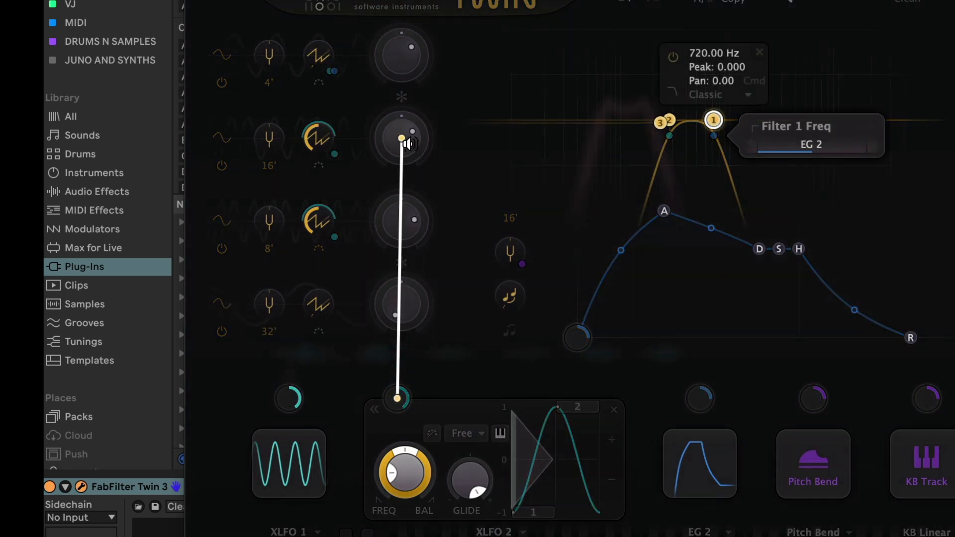
pyautogui.moveTo(405, 143); pyautogui.dragTo(405, 144)
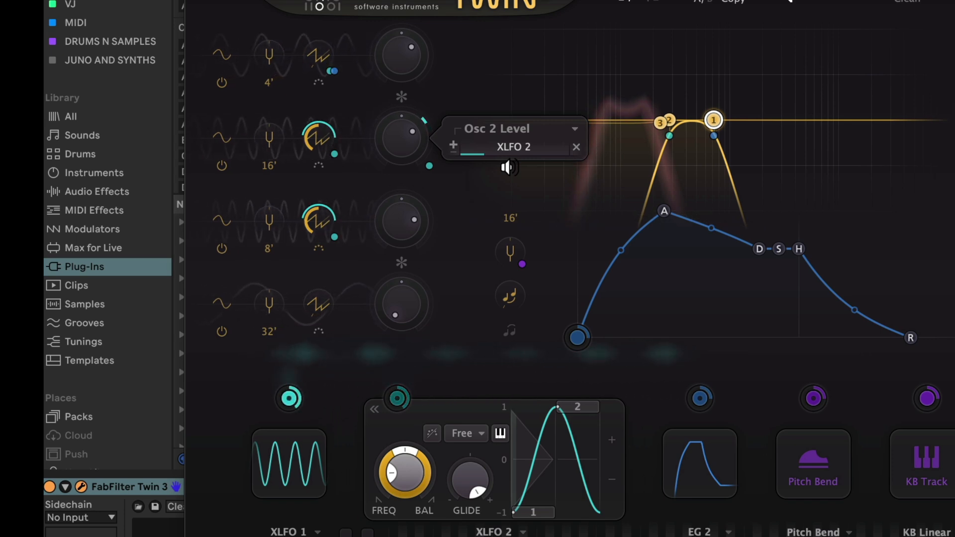
# Route XLFO 2 to oscillator 3's pan and to the overall filter frequency control.
pyautogui.moveTo(399, 401)
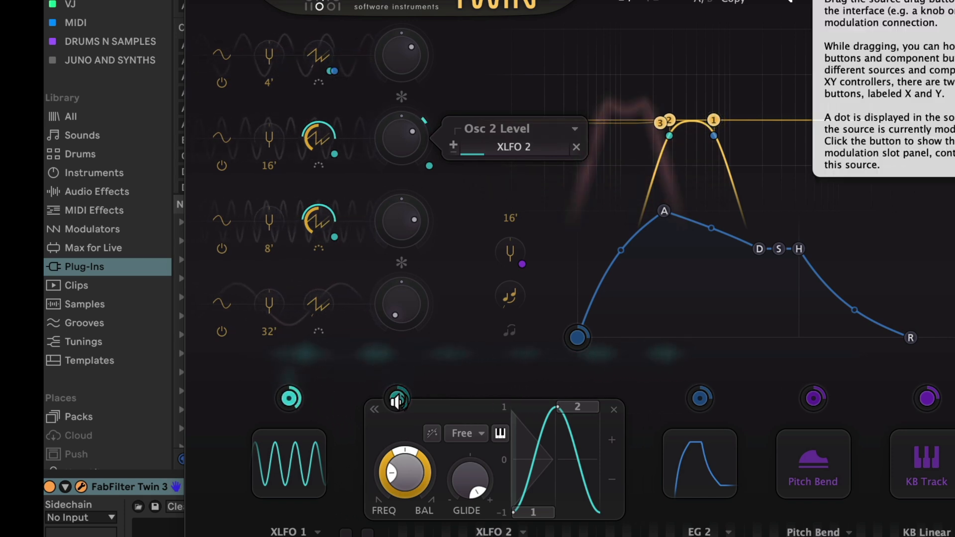
pyautogui.moveTo(397, 398); pyautogui.dragTo(412, 258)
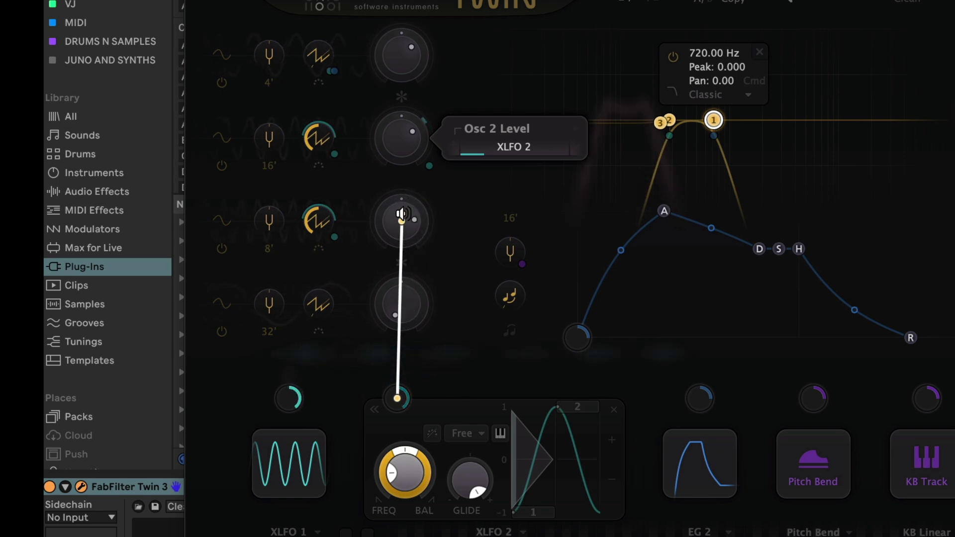
pyautogui.moveTo(391, 243)
pyautogui.mouseDown()
pyautogui.moveTo(522, 220)
pyautogui.moveTo(390, 242)
pyautogui.mouseUp()
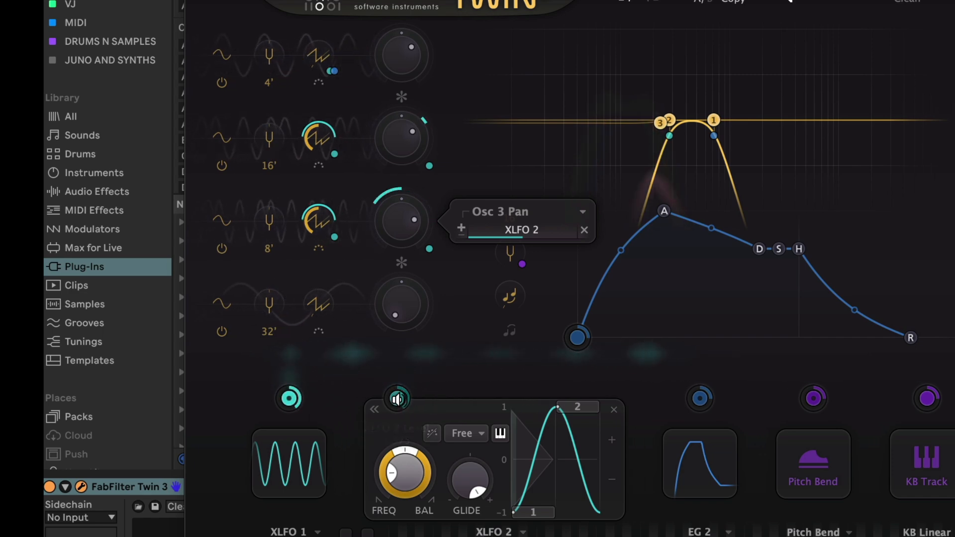
pyautogui.moveTo(397, 399); pyautogui.dragTo(923, 141)
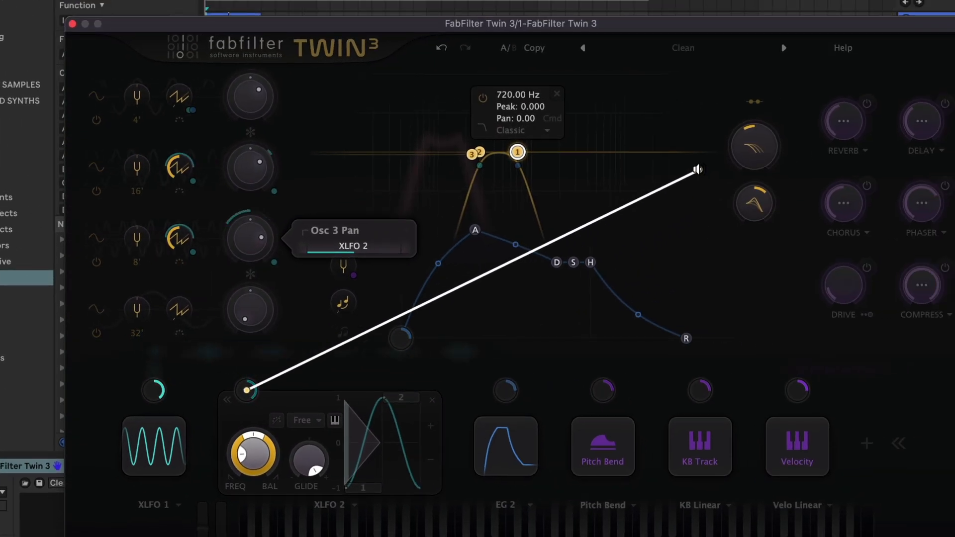
pyautogui.moveTo(697, 169); pyautogui.dragTo(752, 145)
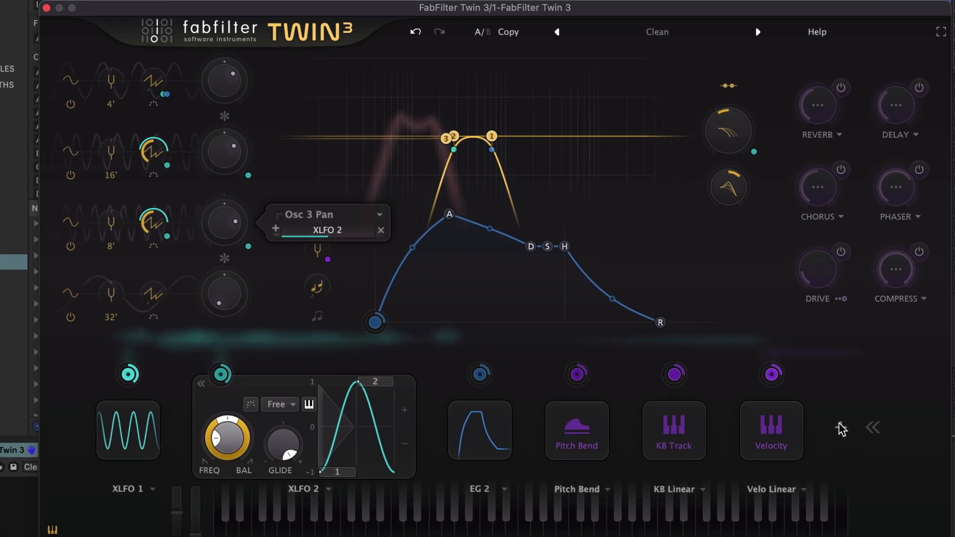
# Add a third envelope generator with a much longer attack and route it to oscillator 4's level.
pyautogui.click(866, 443)
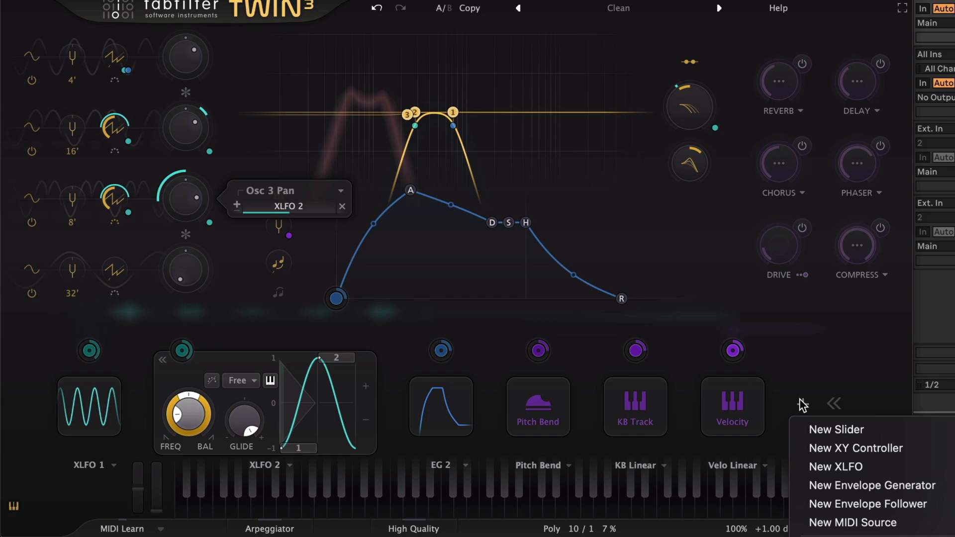
pyautogui.click(842, 486)
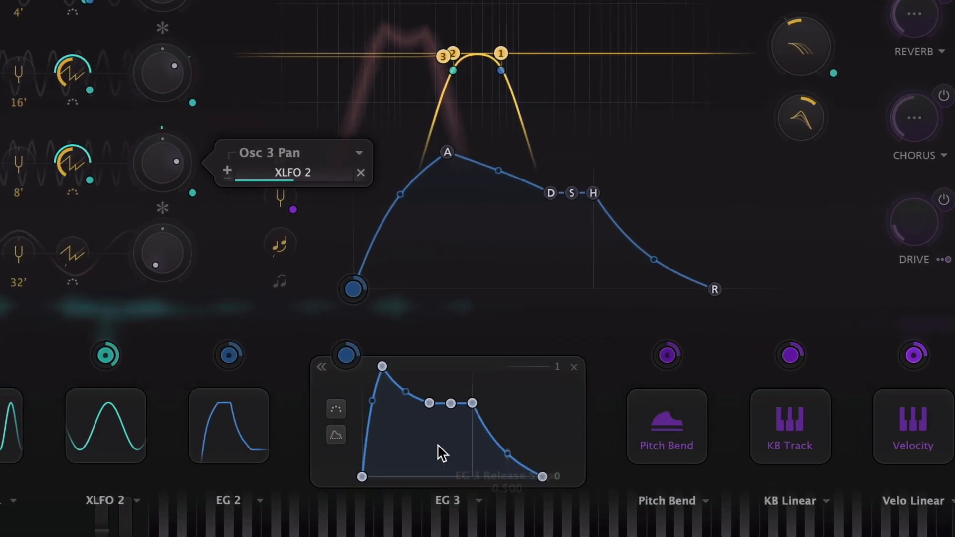
pyautogui.moveTo(382, 366); pyautogui.dragTo(497, 365)
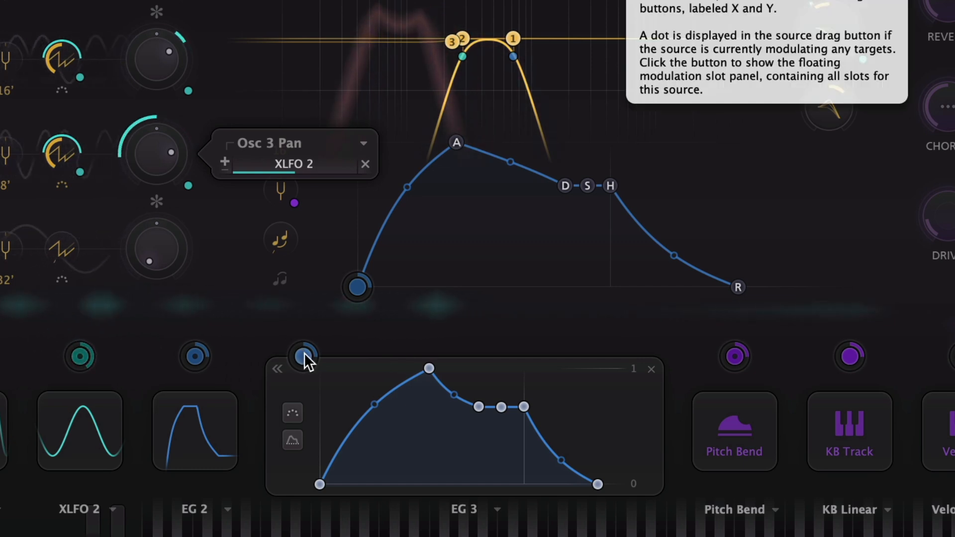
pyautogui.moveTo(304, 356); pyautogui.dragTo(159, 252)
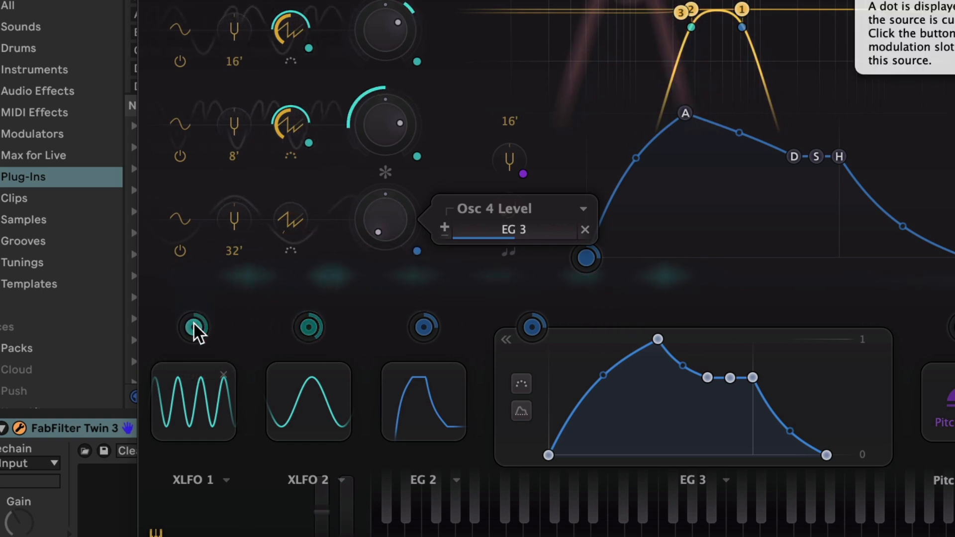
# Route XLFO 1 to oscillator 4's sync and set that oscillator's sync amount to 2.
pyautogui.moveTo(194, 327); pyautogui.dragTo(293, 224)
pyautogui.doubleClick(282, 223)
pyautogui.write('2')
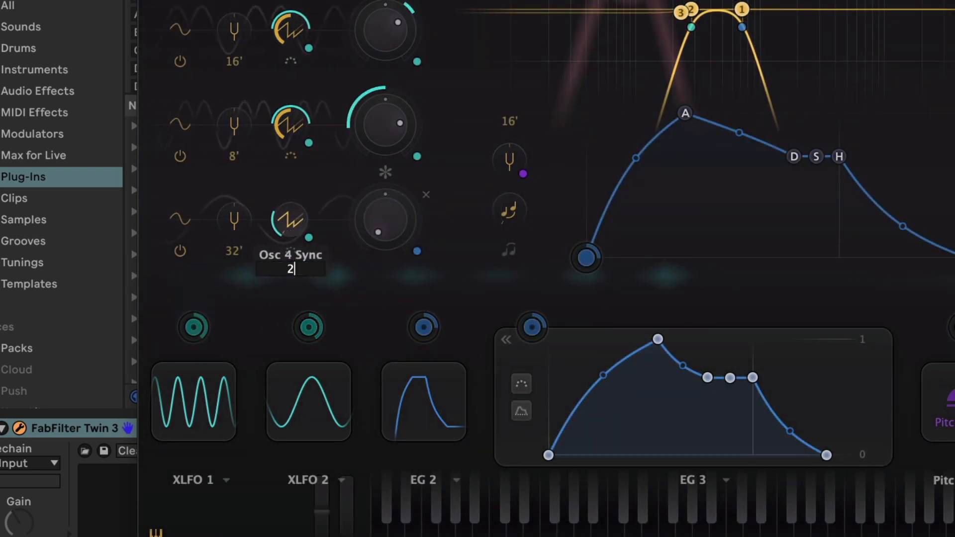
pyautogui.press('Return')
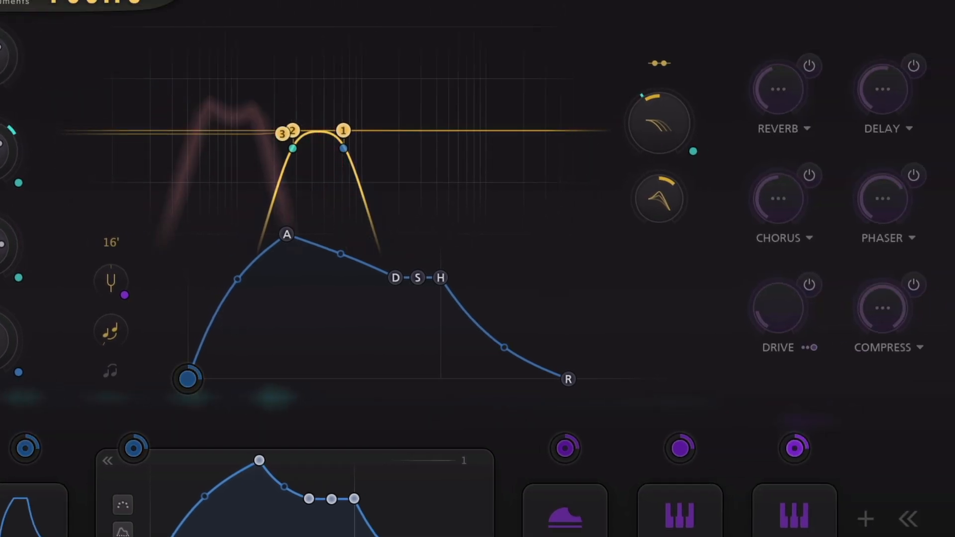
# Enable the delay effect and set its amount to 50%.
pyautogui.click(911, 68)
pyautogui.click(879, 99)
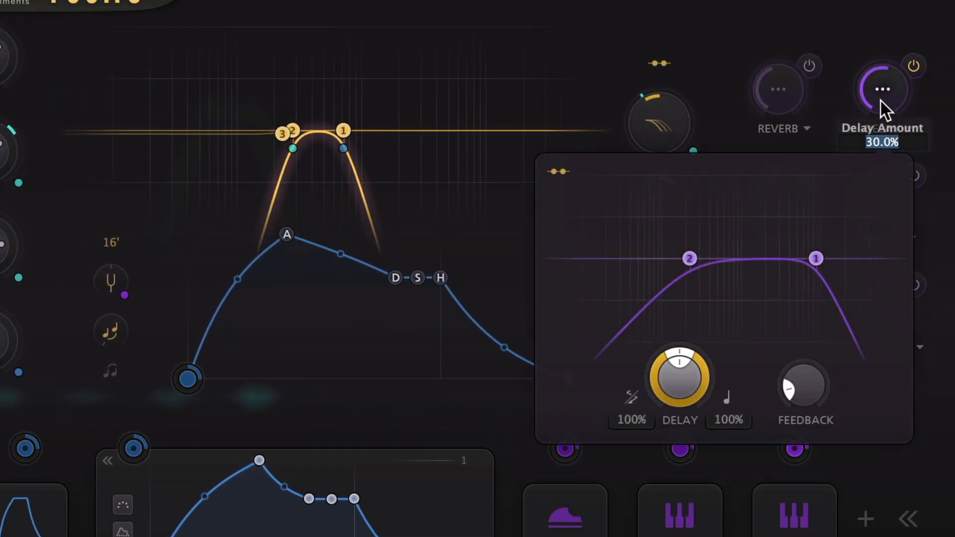
pyautogui.write('50')
pyautogui.press('Return')
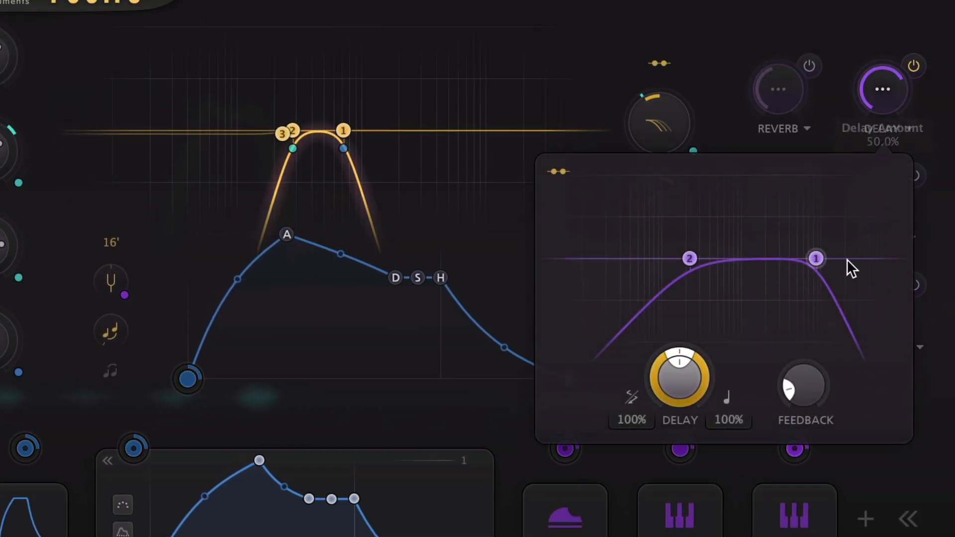
# Set the delay feedback to 70% and its ping-pong mode to Ping Pong L-R.
pyautogui.doubleClick(799, 394)
pyautogui.write('70')
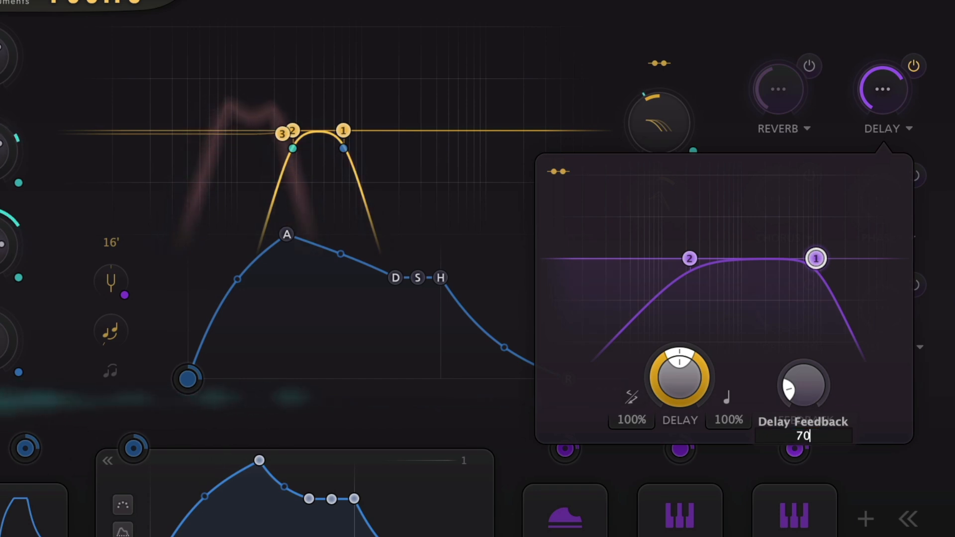
pyautogui.press('Return')
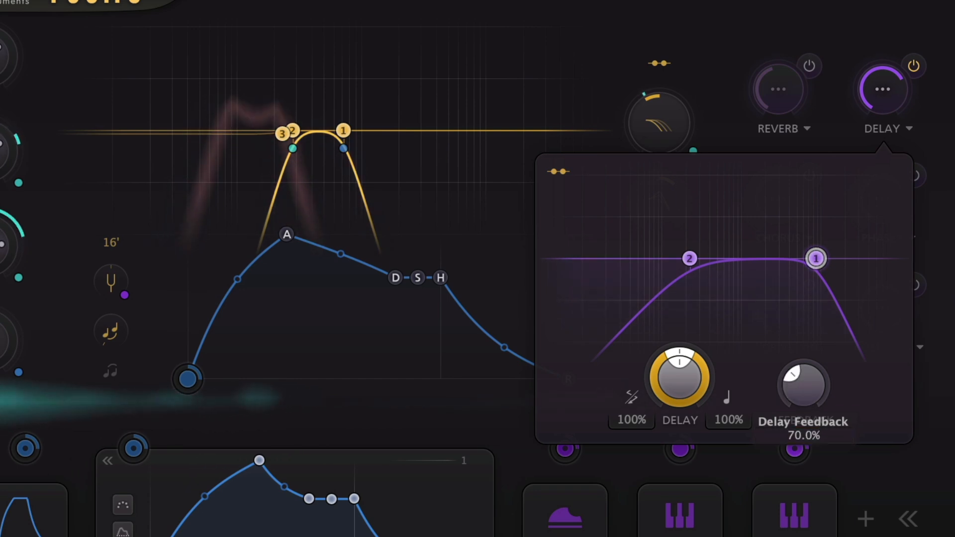
pyautogui.click(625, 402)
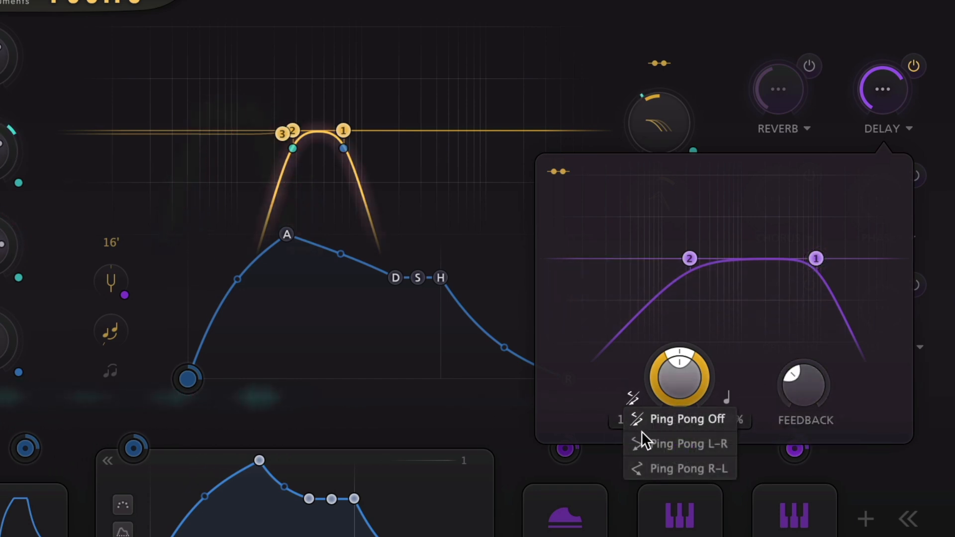
pyautogui.click(646, 443)
pyautogui.click(821, 40)
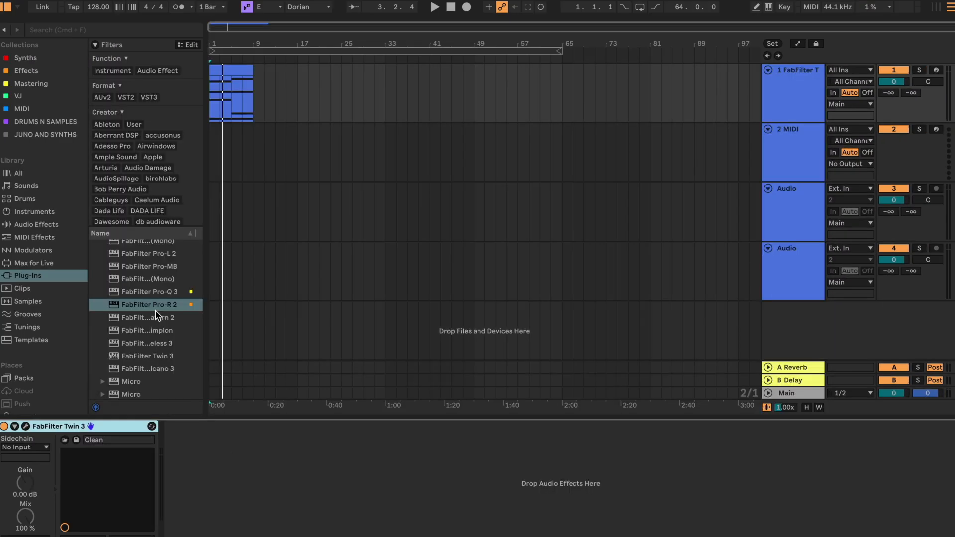
# Insert FabFilter Pro-R 2 after Twin 3 on the synth track and load its Basic preset.
pyautogui.moveTo(156, 309); pyautogui.dragTo(197, 324)
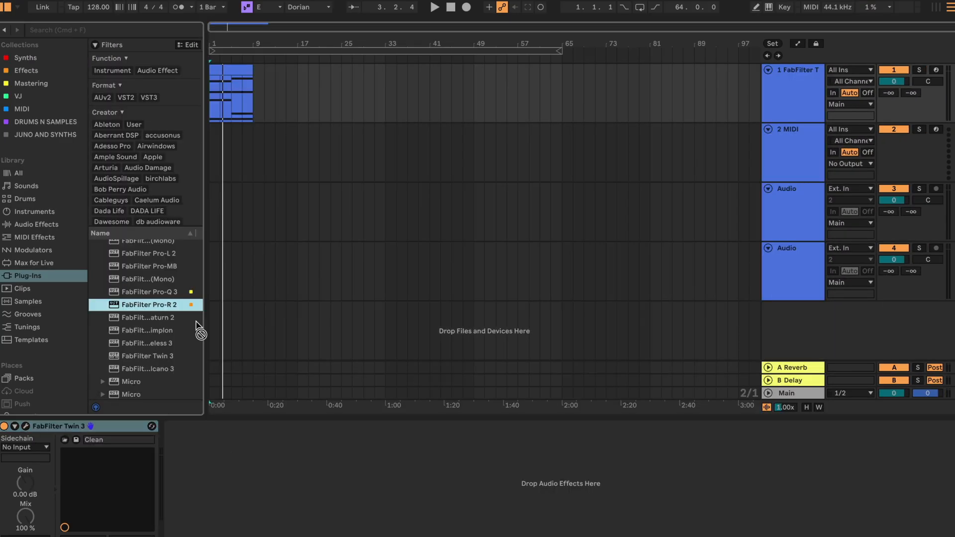
pyautogui.moveTo(230, 459); pyautogui.dragTo(231, 517)
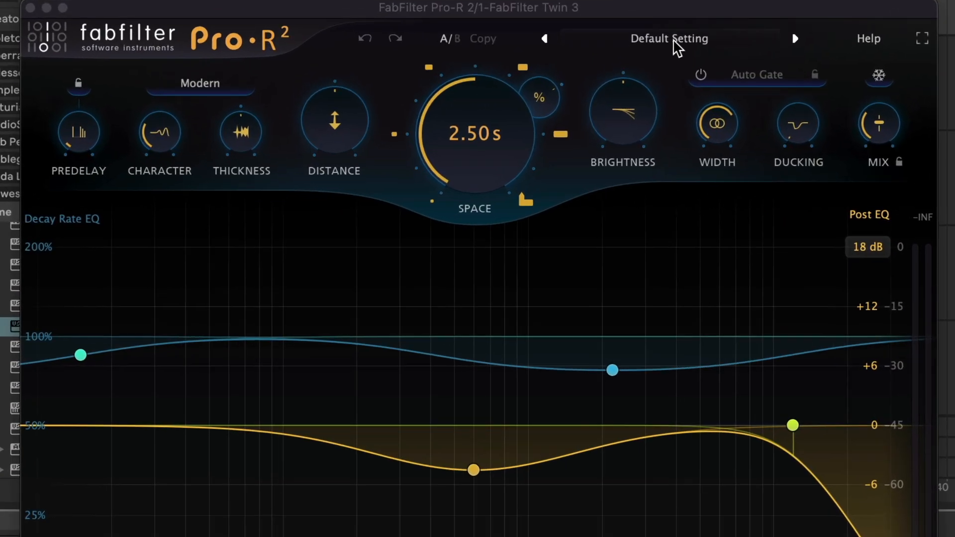
pyautogui.click(522, 121)
pyautogui.click(552, 235)
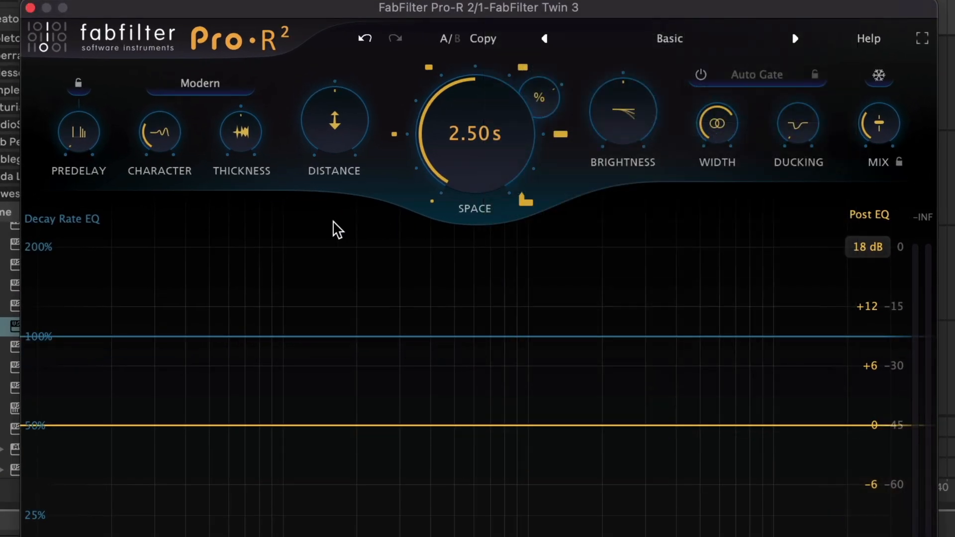
# Switch the reverb style to Vintage and raise its character to the maximum.
pyautogui.click(201, 90)
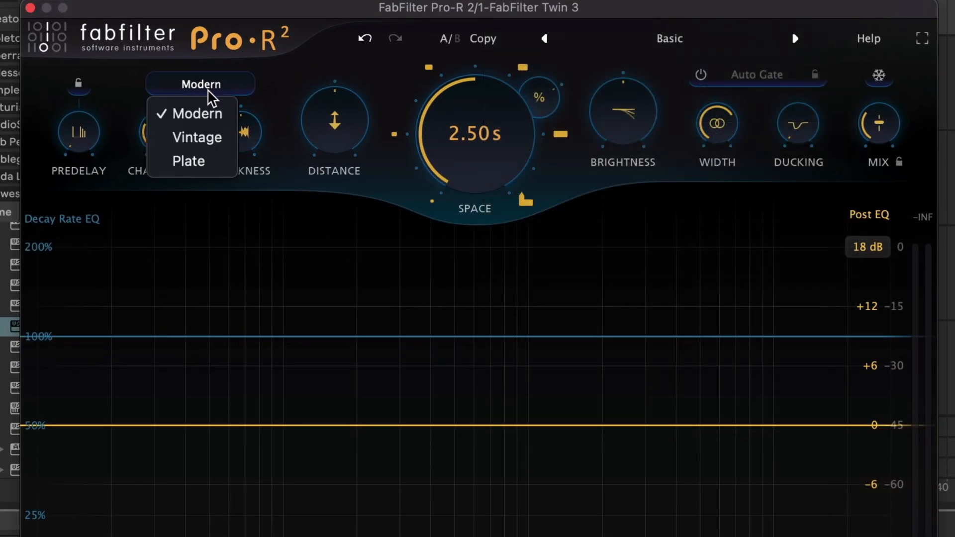
pyautogui.click(201, 139)
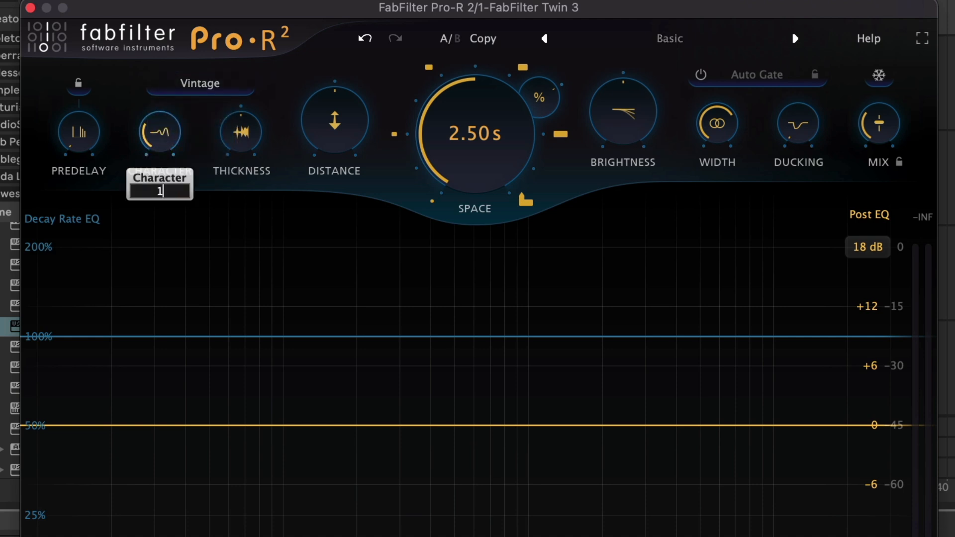
pyautogui.press('Return')
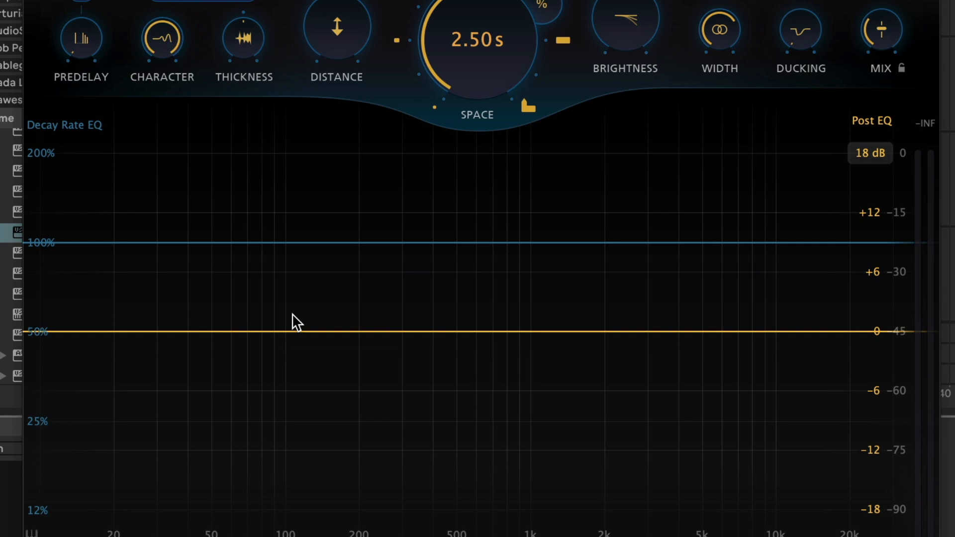
# Add a Low Shelf band to the reverb's Post EQ and set its frequency to 300 Hz.
pyautogui.click(303, 425)
pyautogui.click(259, 374)
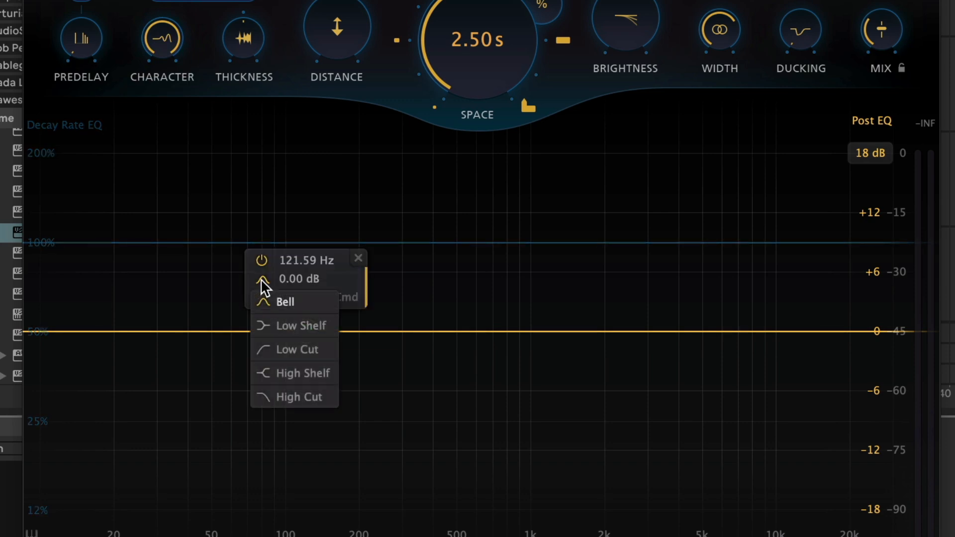
pyautogui.click(274, 322)
pyautogui.click(297, 259)
pyautogui.write('300')
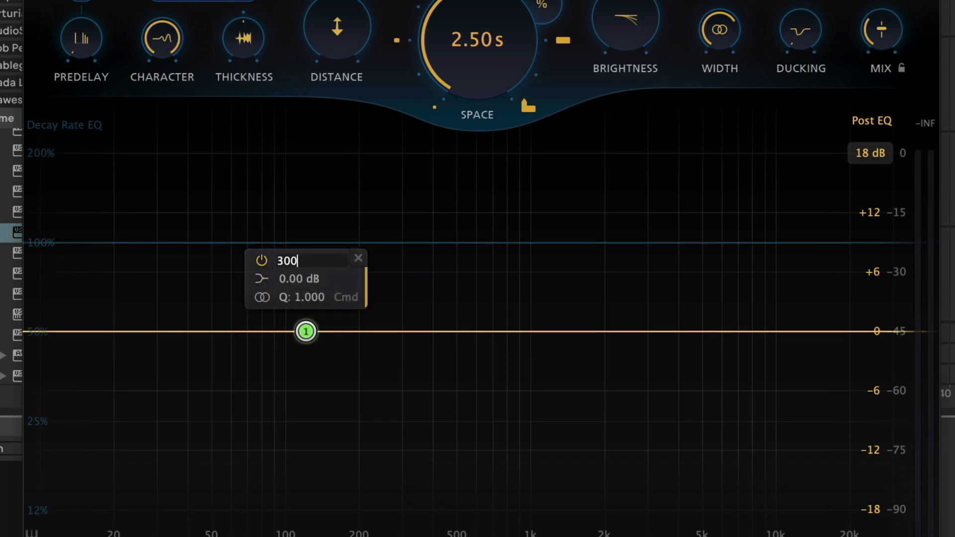
pyautogui.press('Return')
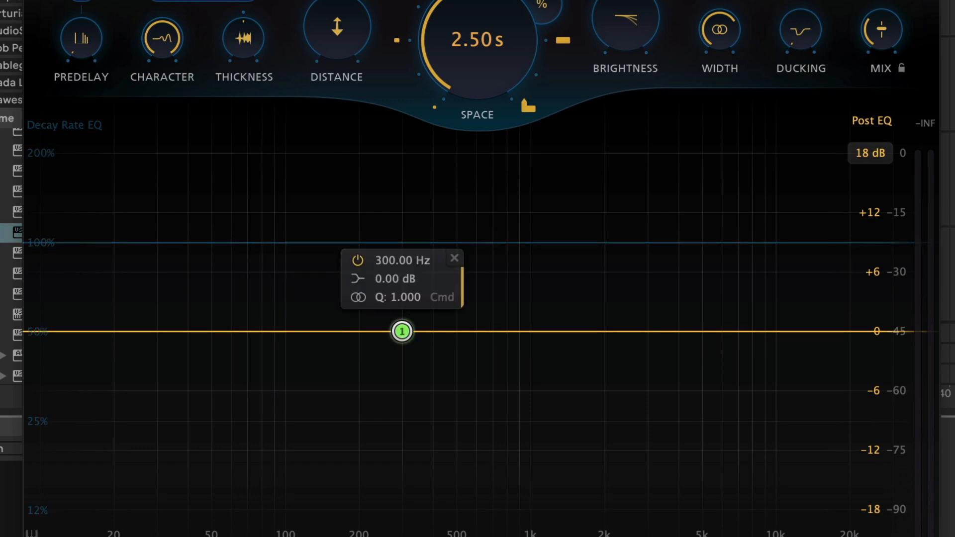
# Set the low shelf band's gain to 9 dB and raise the reverb mix.
pyautogui.click(381, 275)
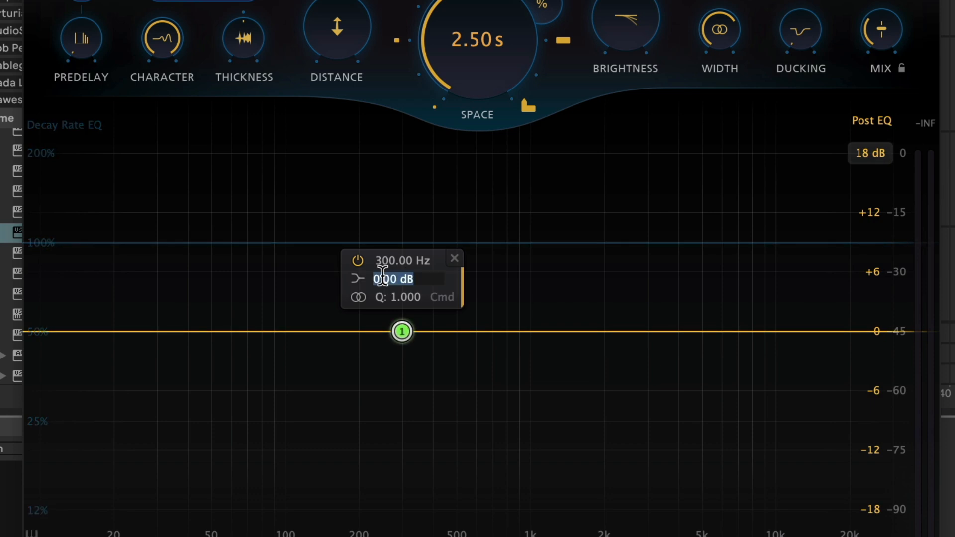
pyautogui.write('9')
pyautogui.press('Return')
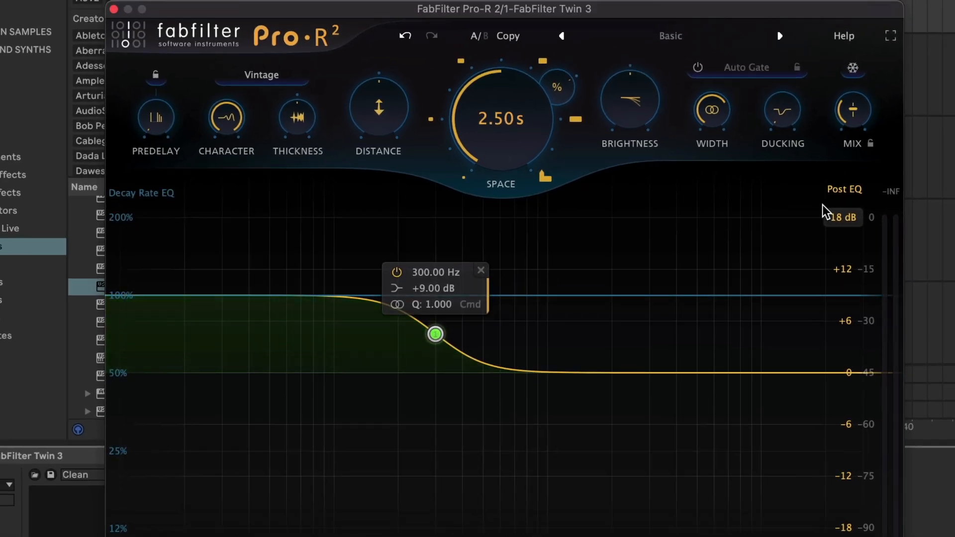
pyautogui.moveTo(882, 26)
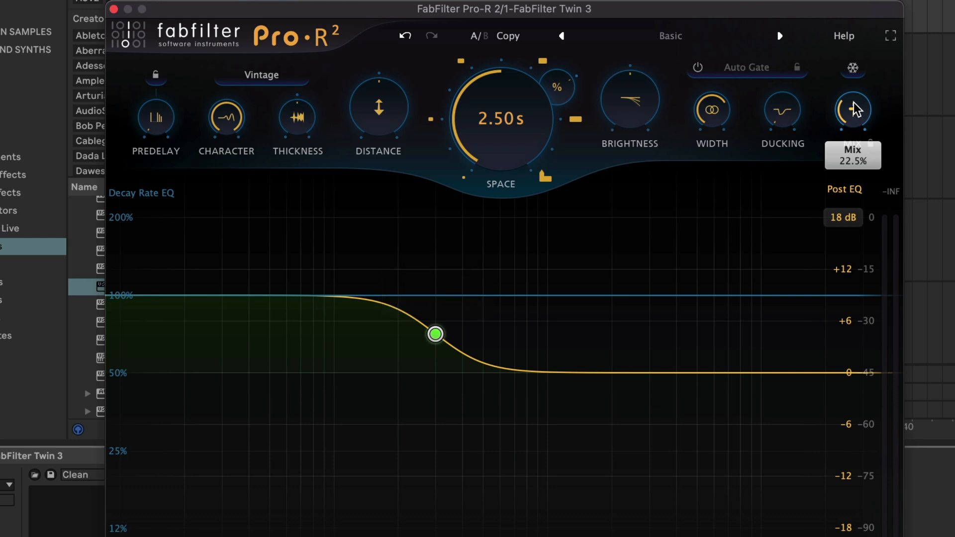
pyautogui.moveTo(852, 100); pyautogui.dragTo(850, 23)
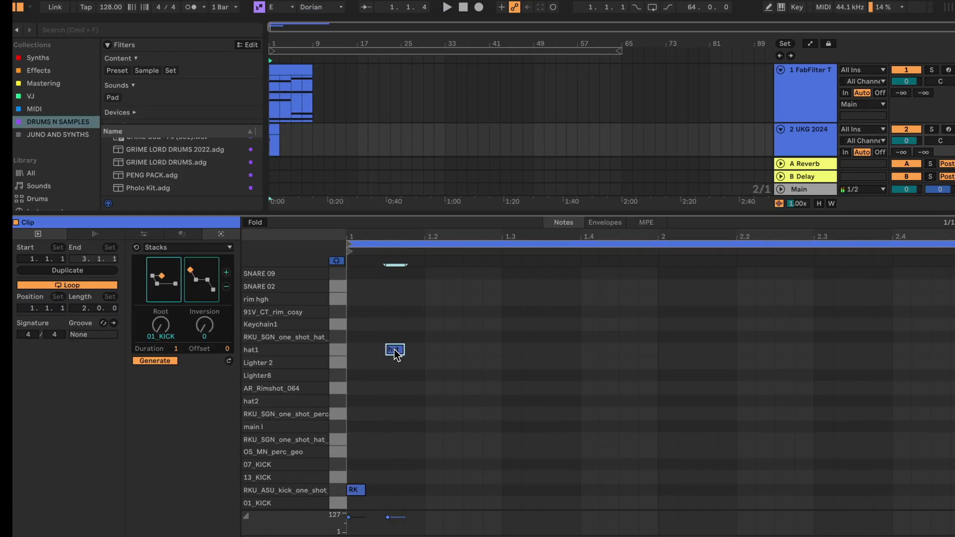
# Select the kick and hat1 notes in the first beat and duplicate them seven times to fill the two-bar drum clip.
pyautogui.moveTo(462, 273); pyautogui.dragTo(352, 510)
pyautogui.press('super+d')
pyautogui.press('super+d')
pyautogui.press('super+d')
pyautogui.press('super+d')
pyautogui.press('super+d')
pyautogui.press('super+d')
pyautogui.press('super+d')
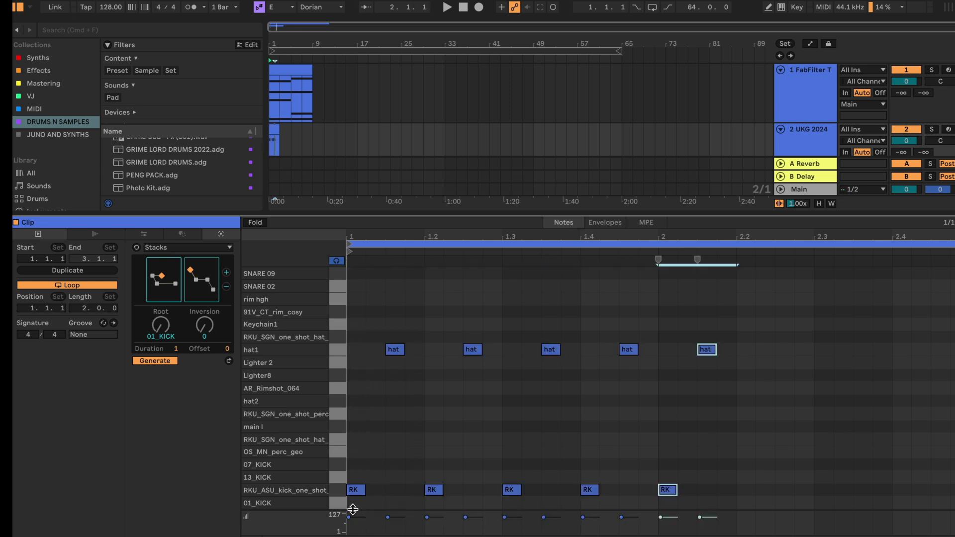
# Play back the pattern and repeat the UKG 2024 drum clip up to bar 9.
pyautogui.press('space')
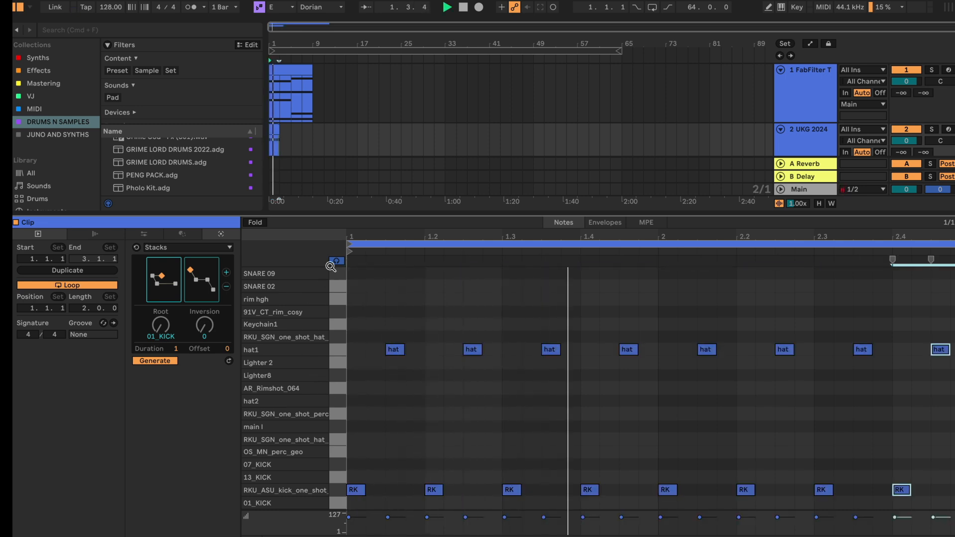
pyautogui.click(273, 129)
pyautogui.press('space')
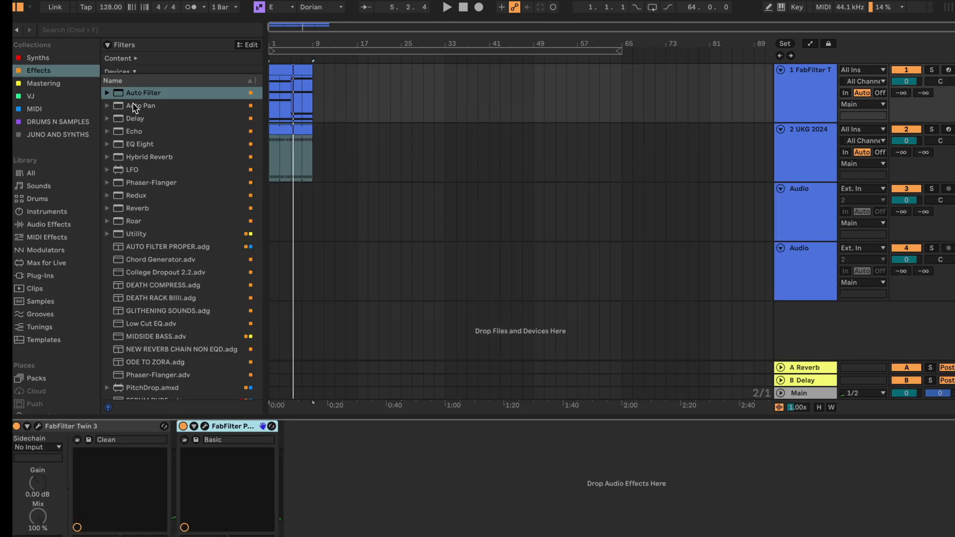
# Add Auto Filter after Pro-R 2 and sidechain it from 2-UKG 2024, using the RKU ASU kick one shot perfect Pre FX signal.
pyautogui.doubleClick(127, 94)
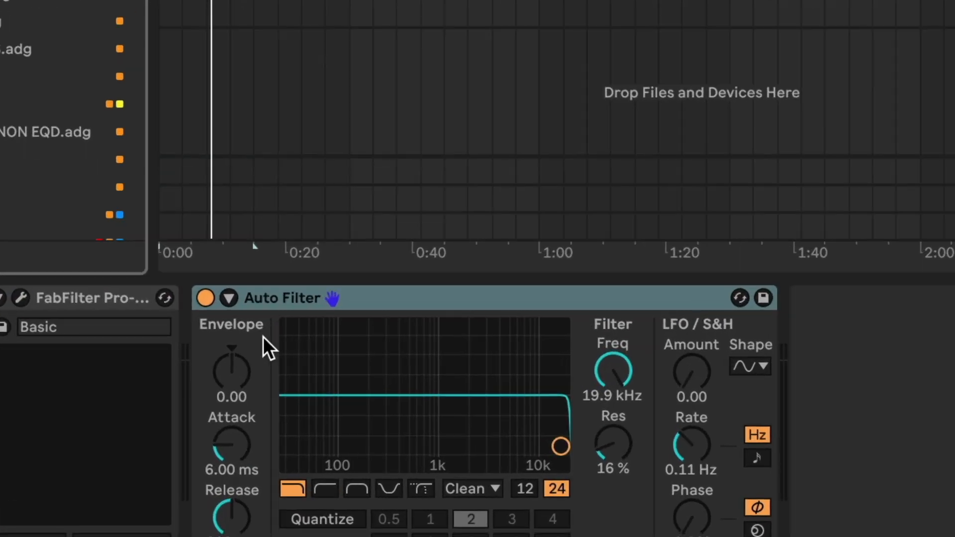
pyautogui.click(218, 277)
pyautogui.click(236, 305)
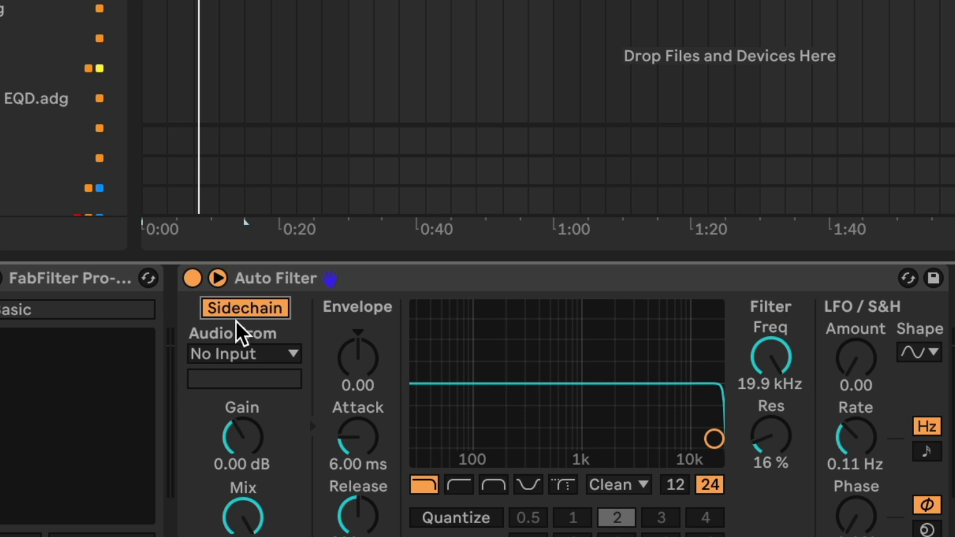
pyautogui.click(224, 352)
pyautogui.click(221, 404)
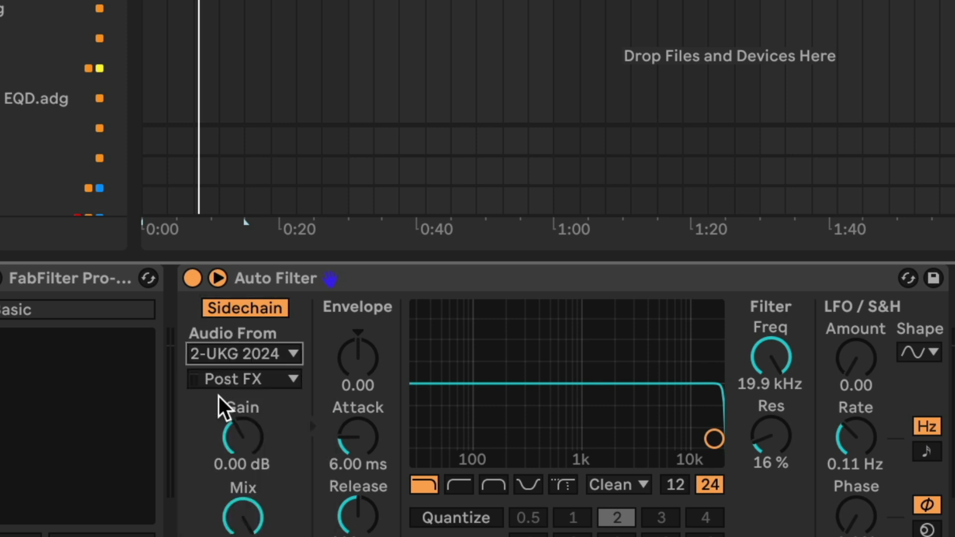
pyautogui.click(240, 380)
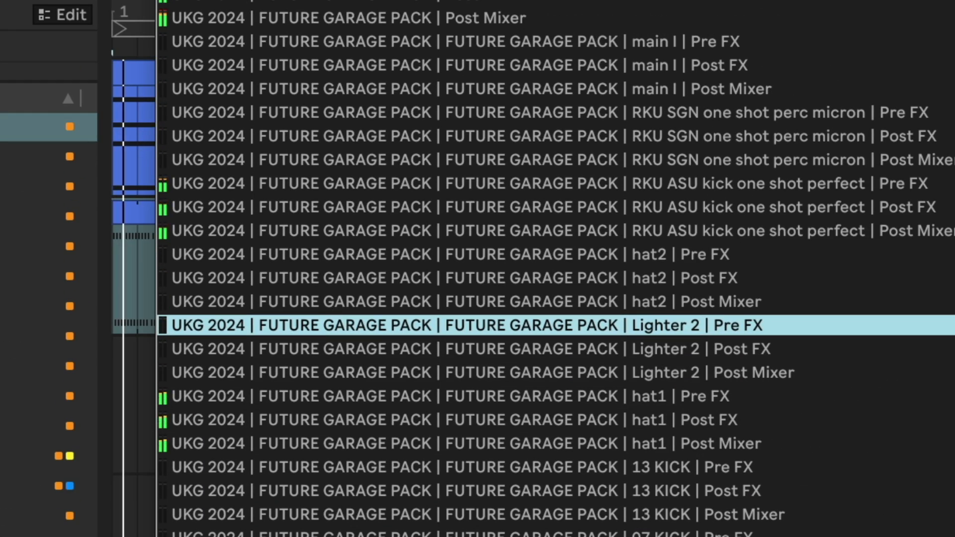
pyautogui.click(303, 185)
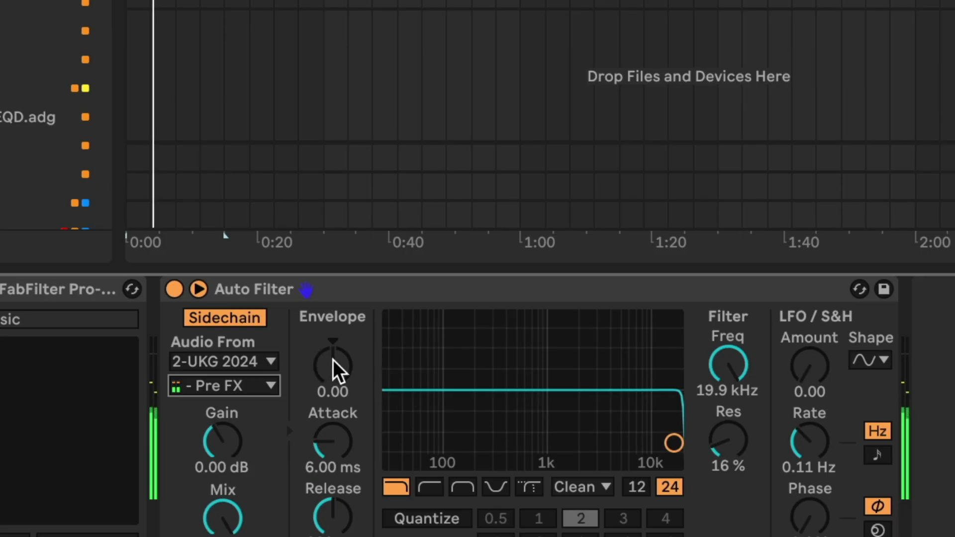
# Set Auto Filter's envelope amount to -127 and lower its filter frequency to about 1.7 kHz.
pyautogui.moveTo(338, 371); pyautogui.dragTo(338, 437)
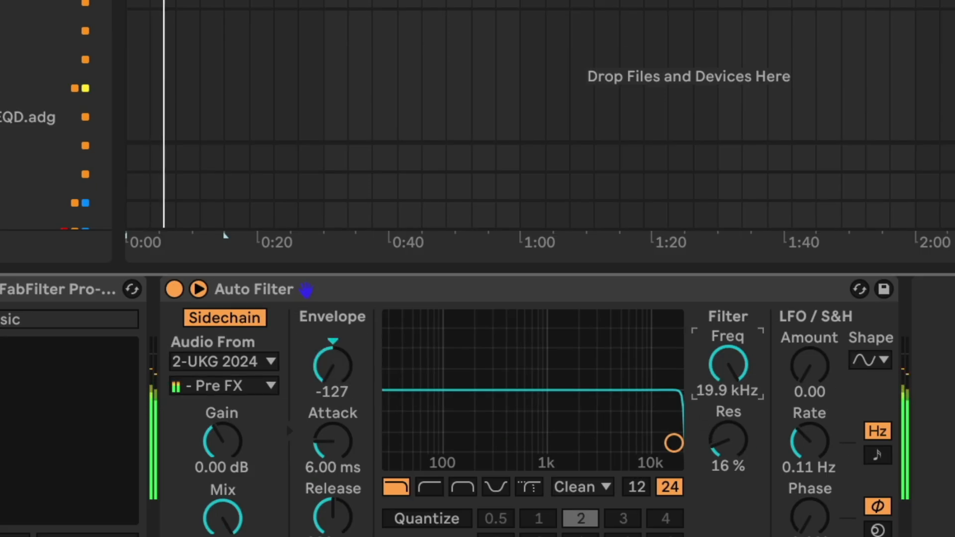
pyautogui.moveTo(728, 365); pyautogui.dragTo(727, 433)
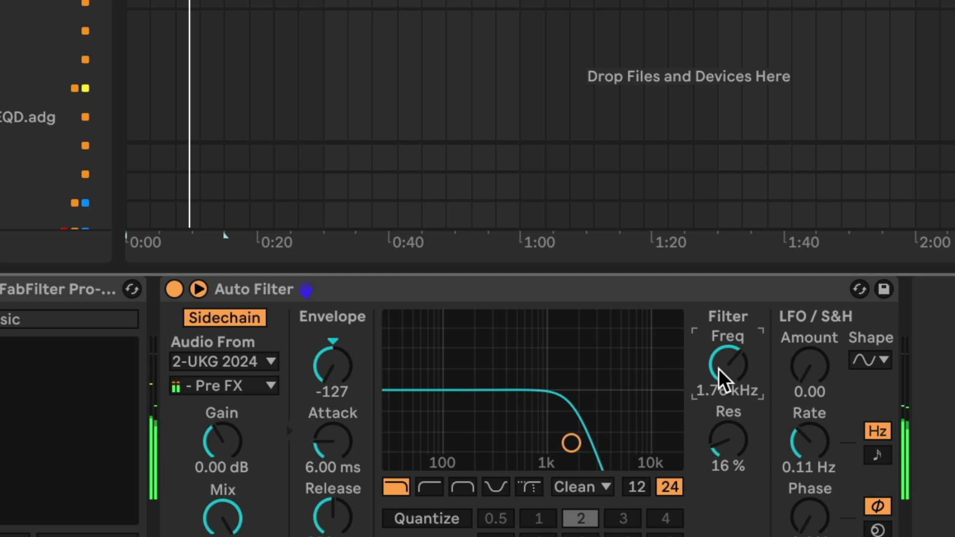
pyautogui.moveTo(719, 369); pyautogui.dragTo(719, 364)
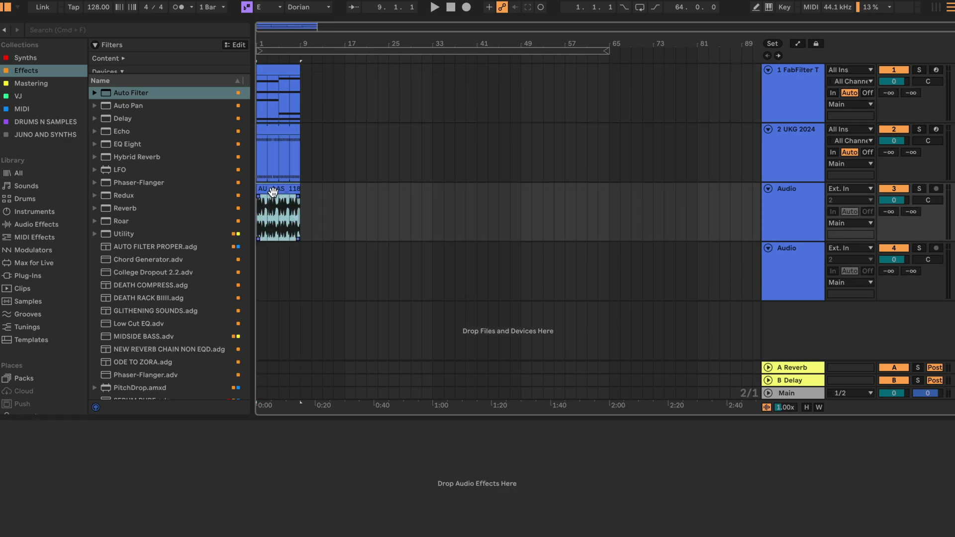
# Lower the audio loop track's volume to -1.9 and set the Redux rate on the Lead Melody track to 6.50 kHz.
pyautogui.click(906, 200)
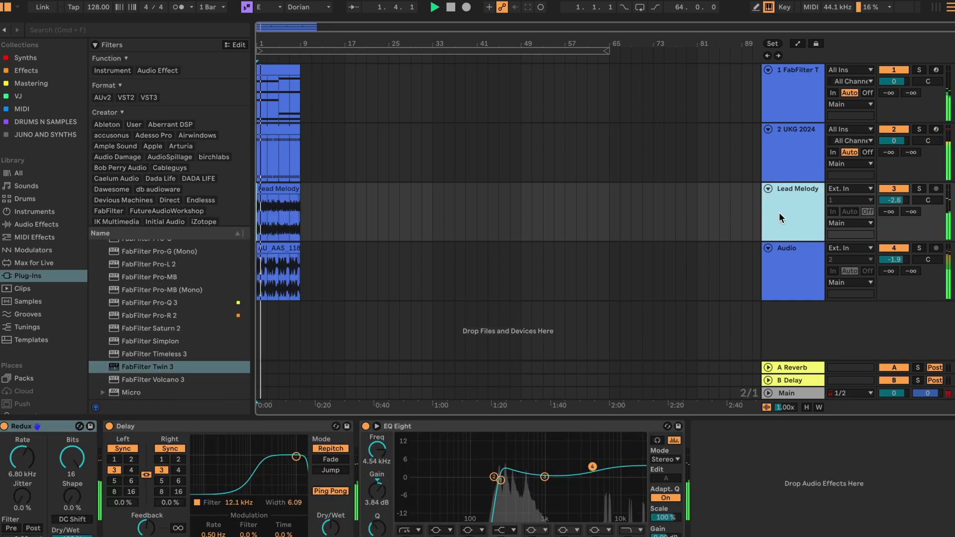
pyautogui.moveTo(22, 457); pyautogui.dragTo(17, 468)
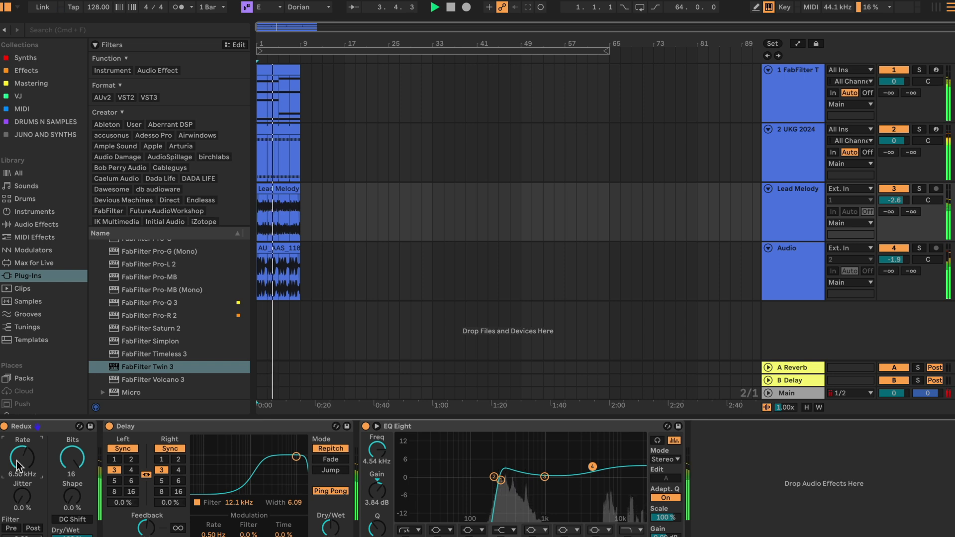
# Loop the length of the Lead Melody clip and adjust low-cut band 1 of its EQ Eight to 240 Hz.
pyautogui.click(264, 188)
pyautogui.press('super+l')
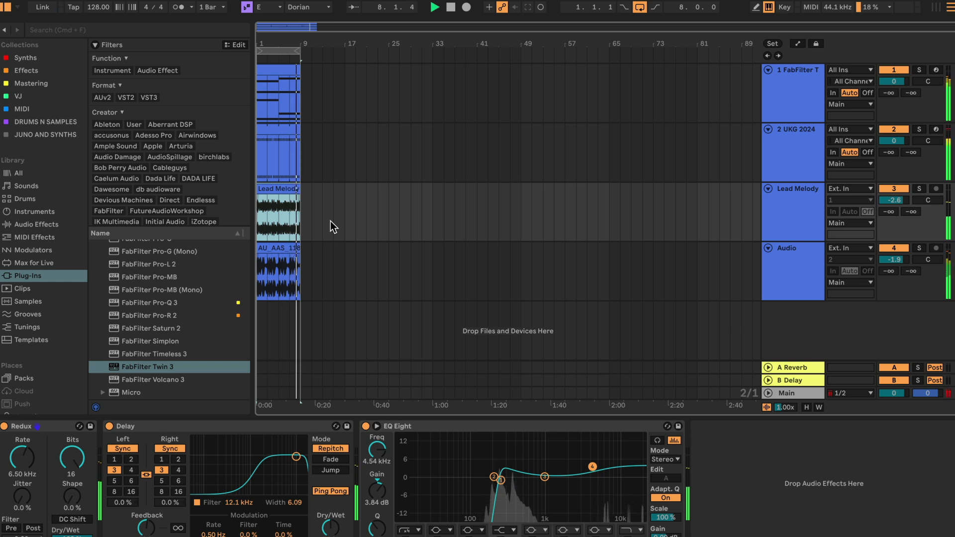
pyautogui.click(500, 479)
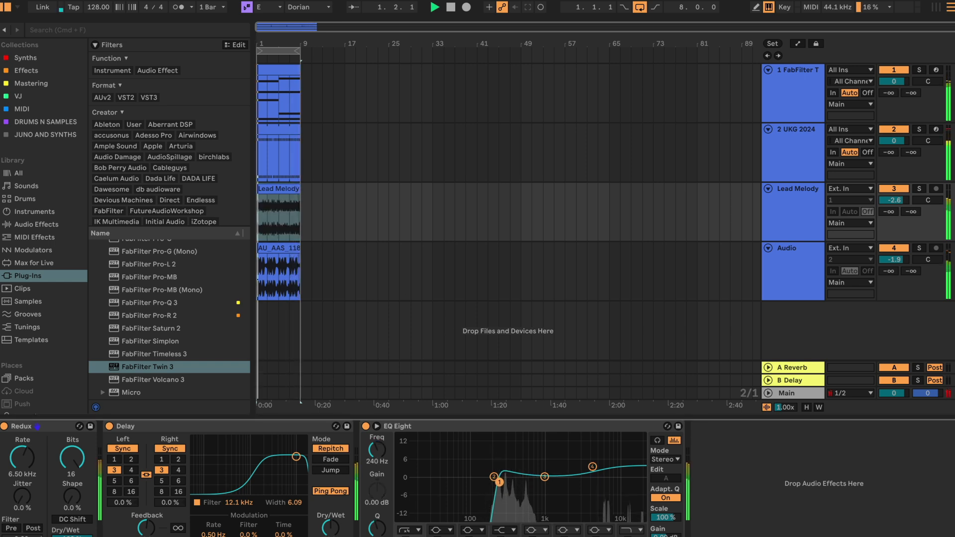